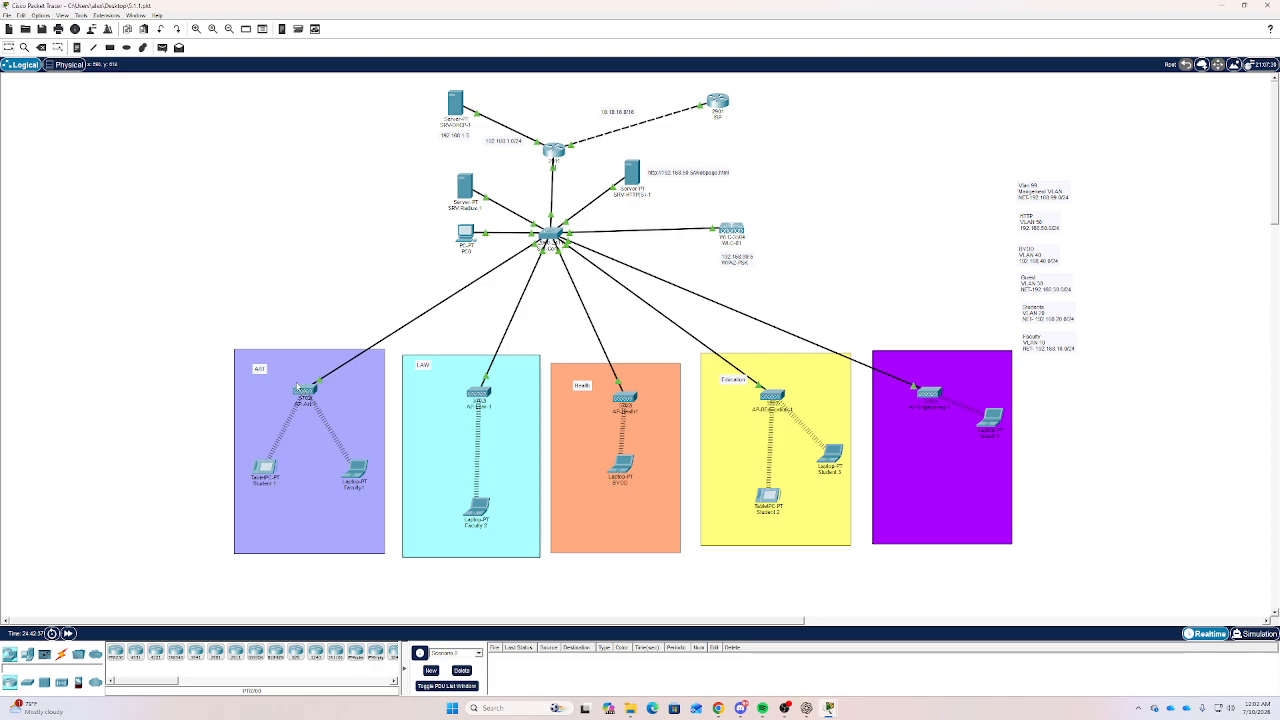
# Review the DHCP address pools configured on the SRV-DHCP-1 server, enlarging its window to show the whole pool table.
pyautogui.moveTo(303, 395)
pyautogui.moveTo(553, 150)
pyautogui.moveTo(460, 101)
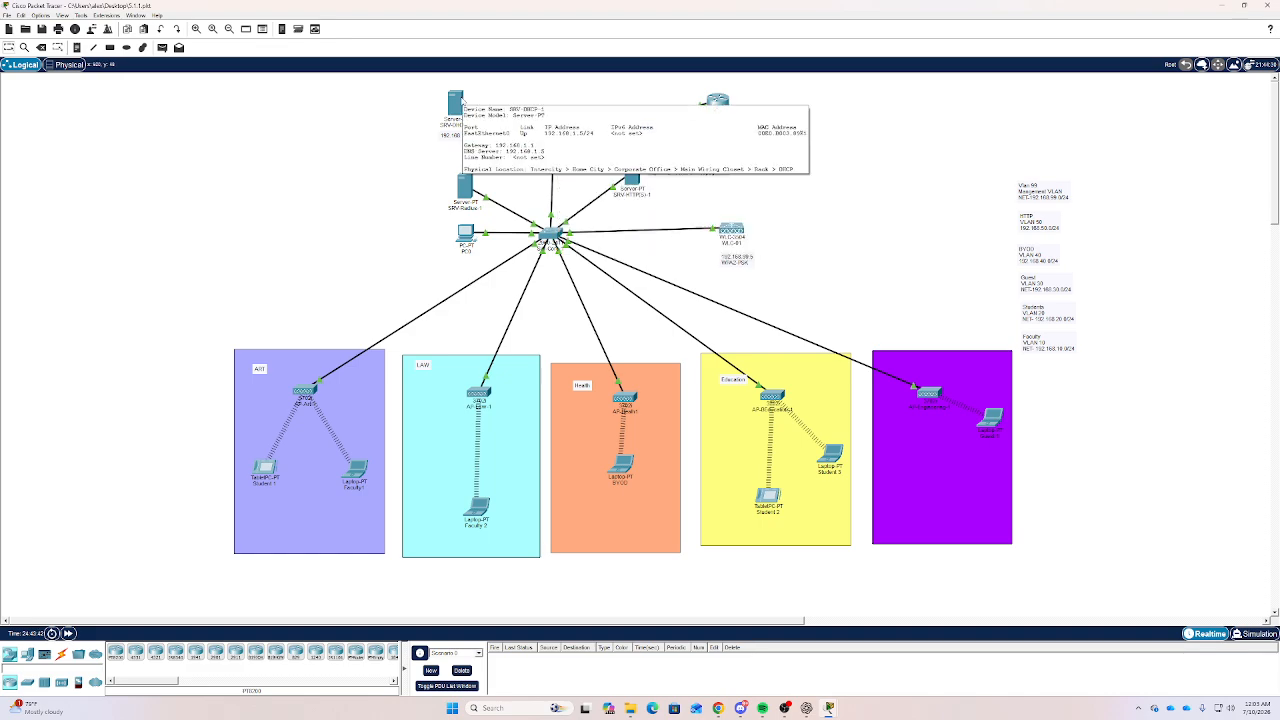
pyautogui.click(456, 102)
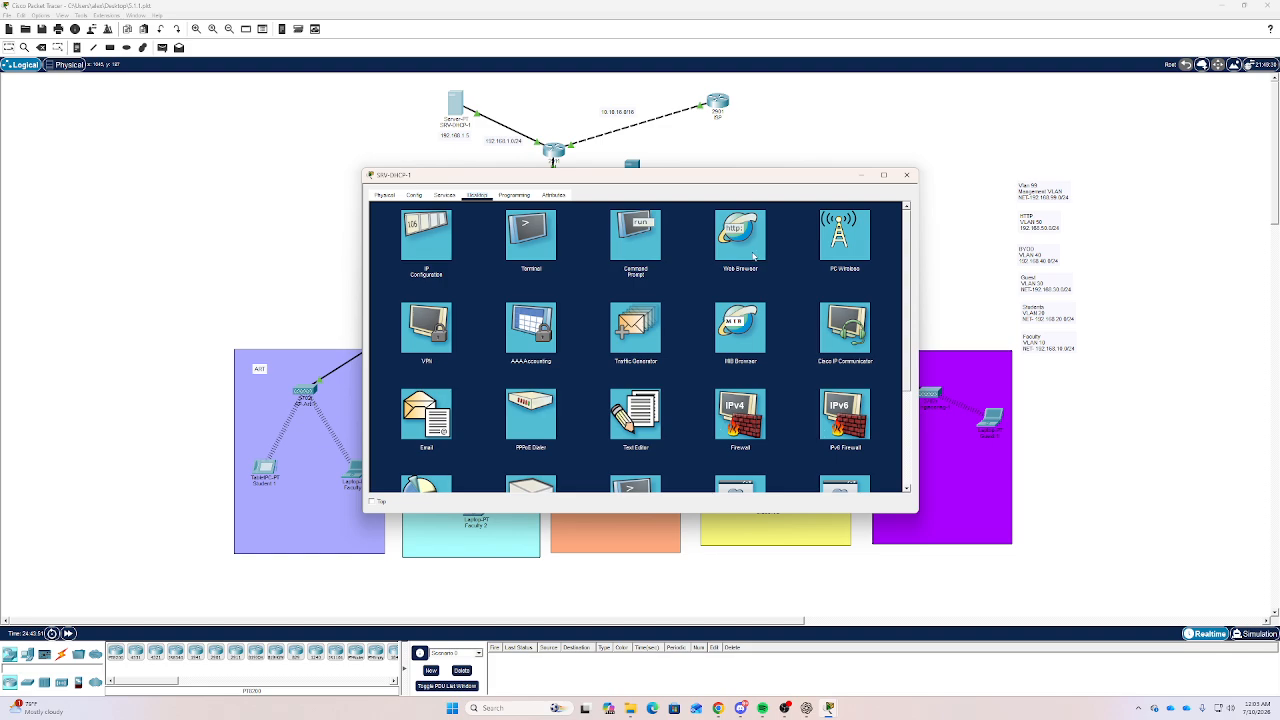
pyautogui.click(444, 195)
pyautogui.click(402, 231)
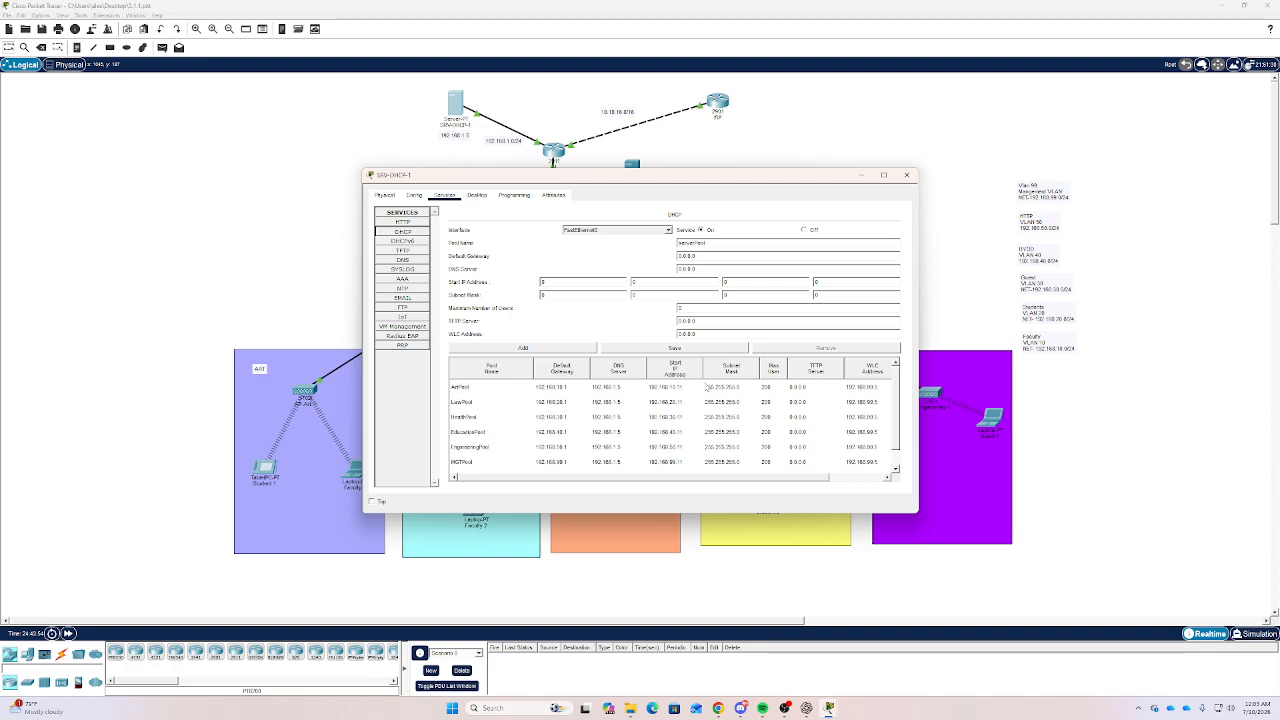
pyautogui.moveTo(822, 177); pyautogui.dragTo(736, 124)
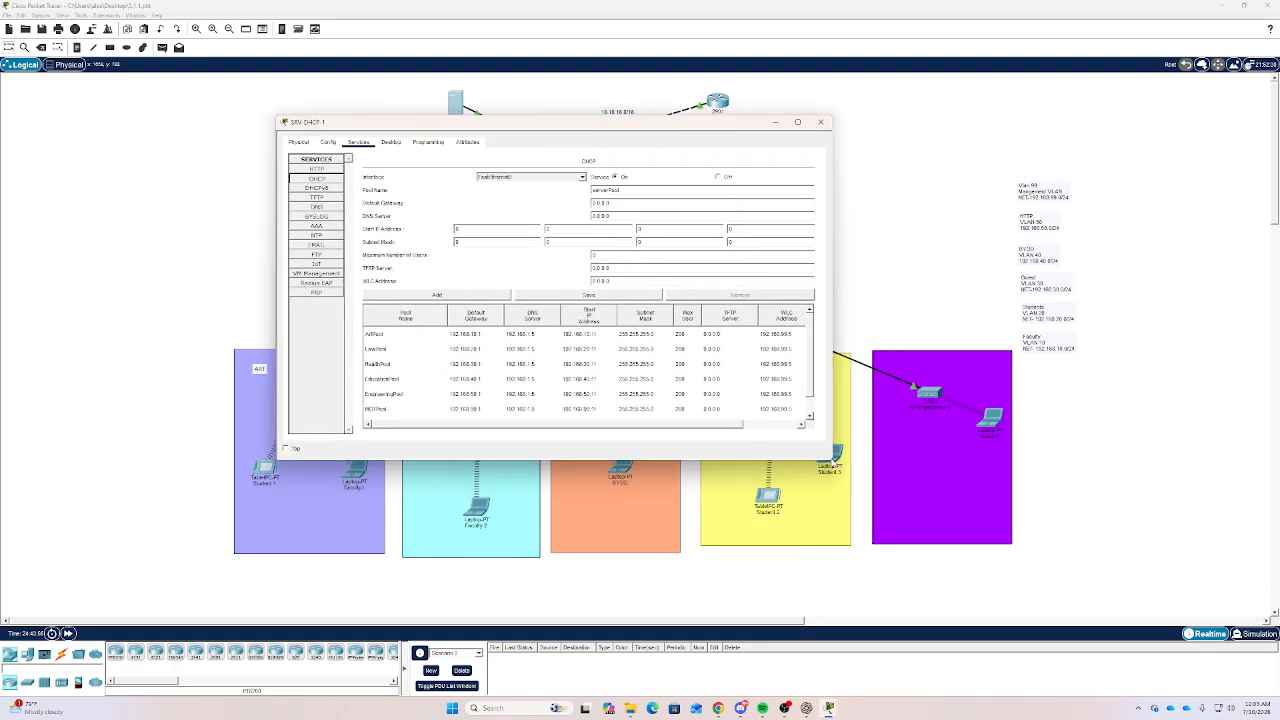
pyautogui.moveTo(830, 461); pyautogui.dragTo(950, 518)
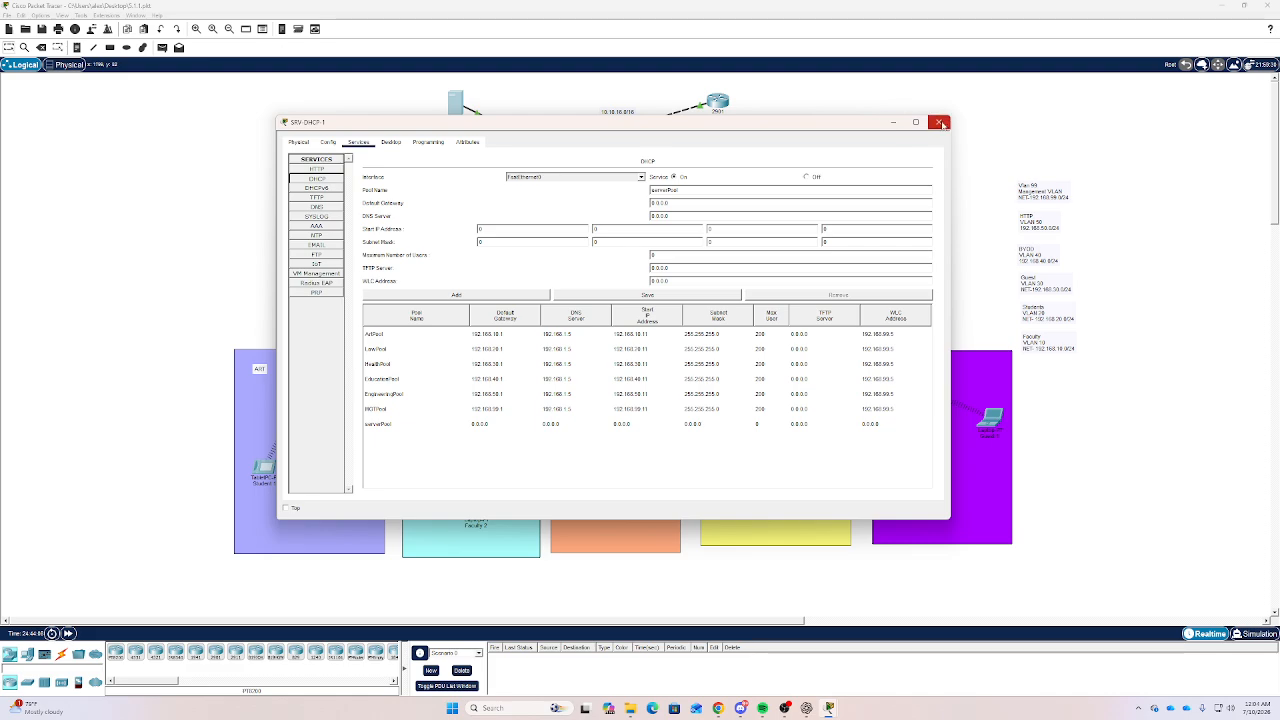
pyautogui.click(895, 122)
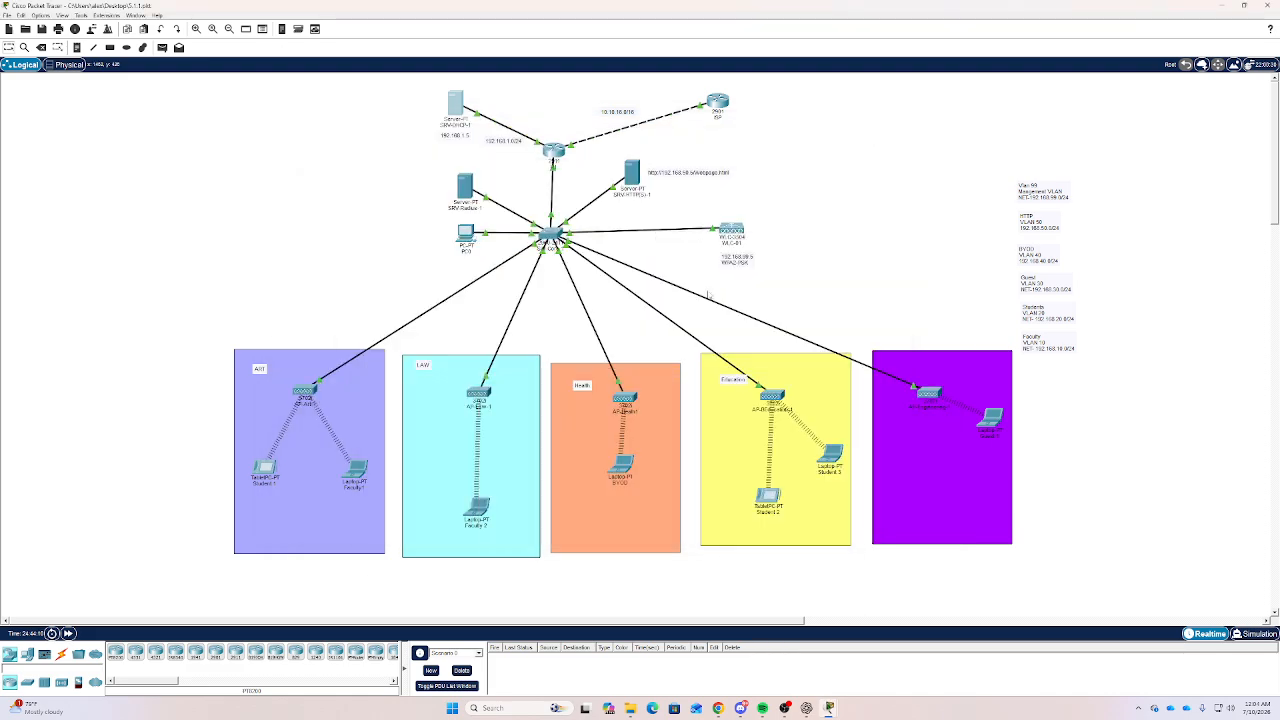
# Review the AAA service on the SRV-Radius-1 server, including its RADIUS client entry and user accounts.
pyautogui.moveTo(301, 397)
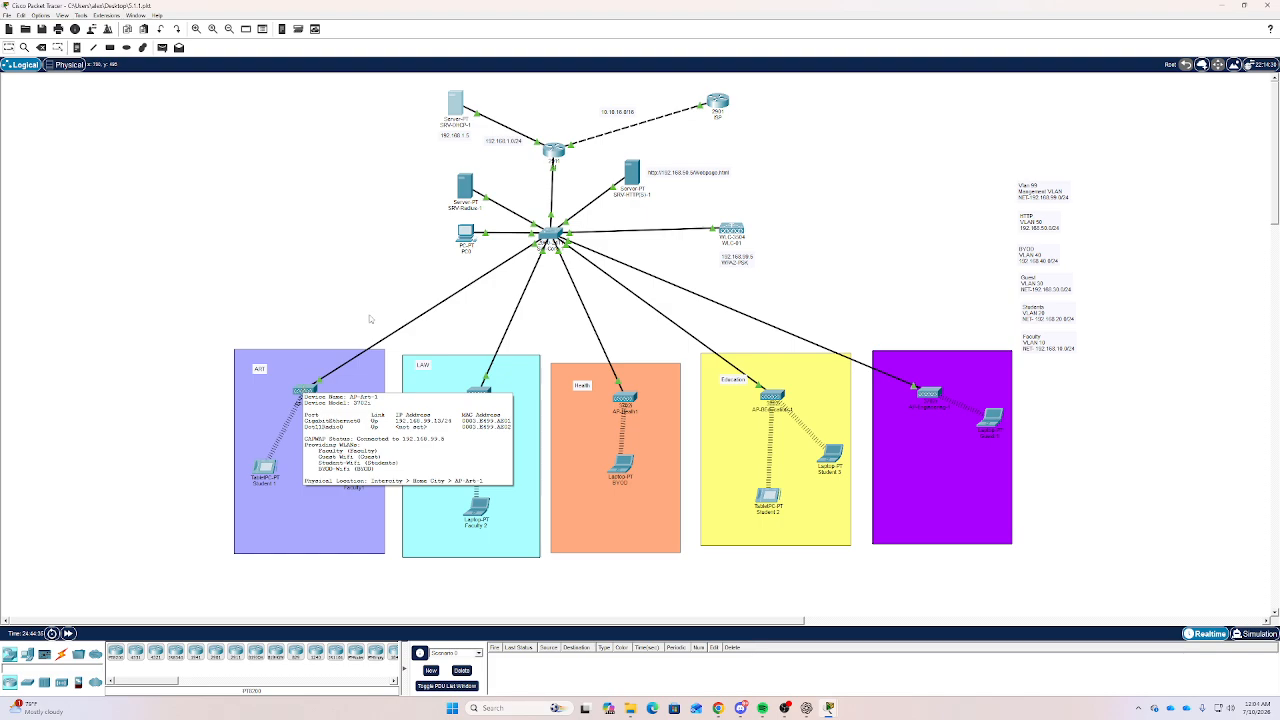
pyautogui.click(470, 200)
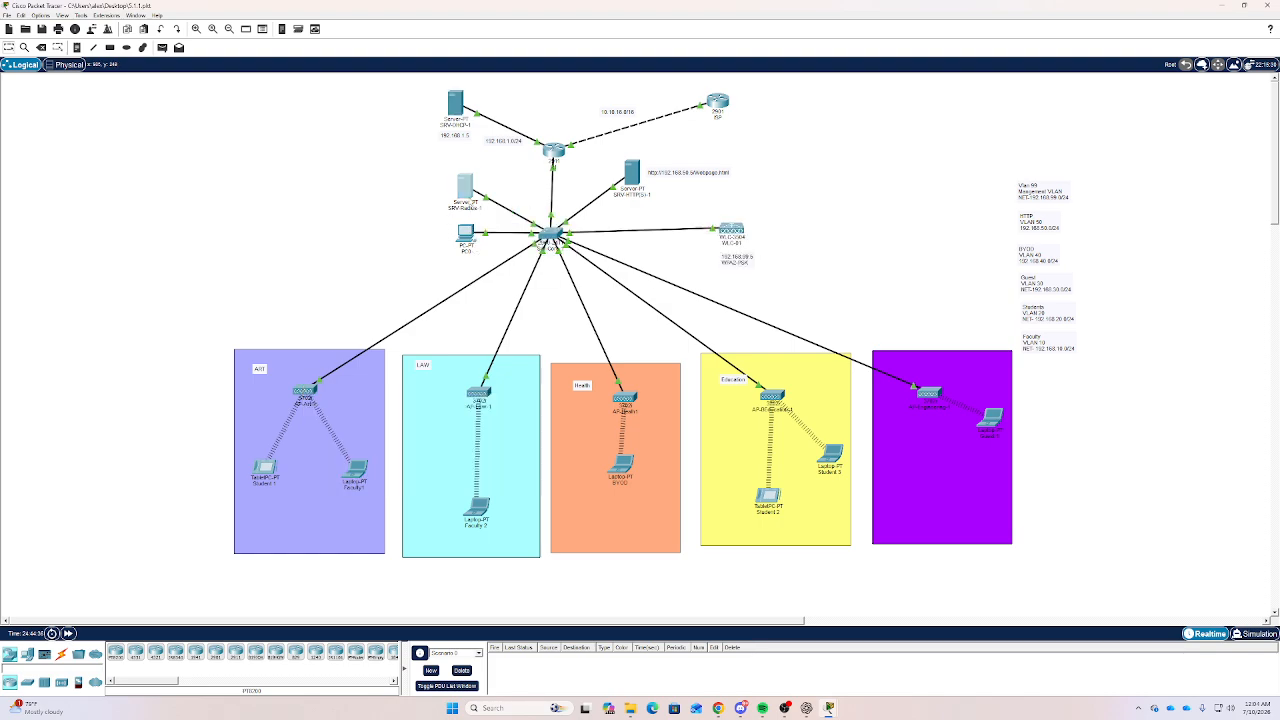
pyautogui.click(442, 196)
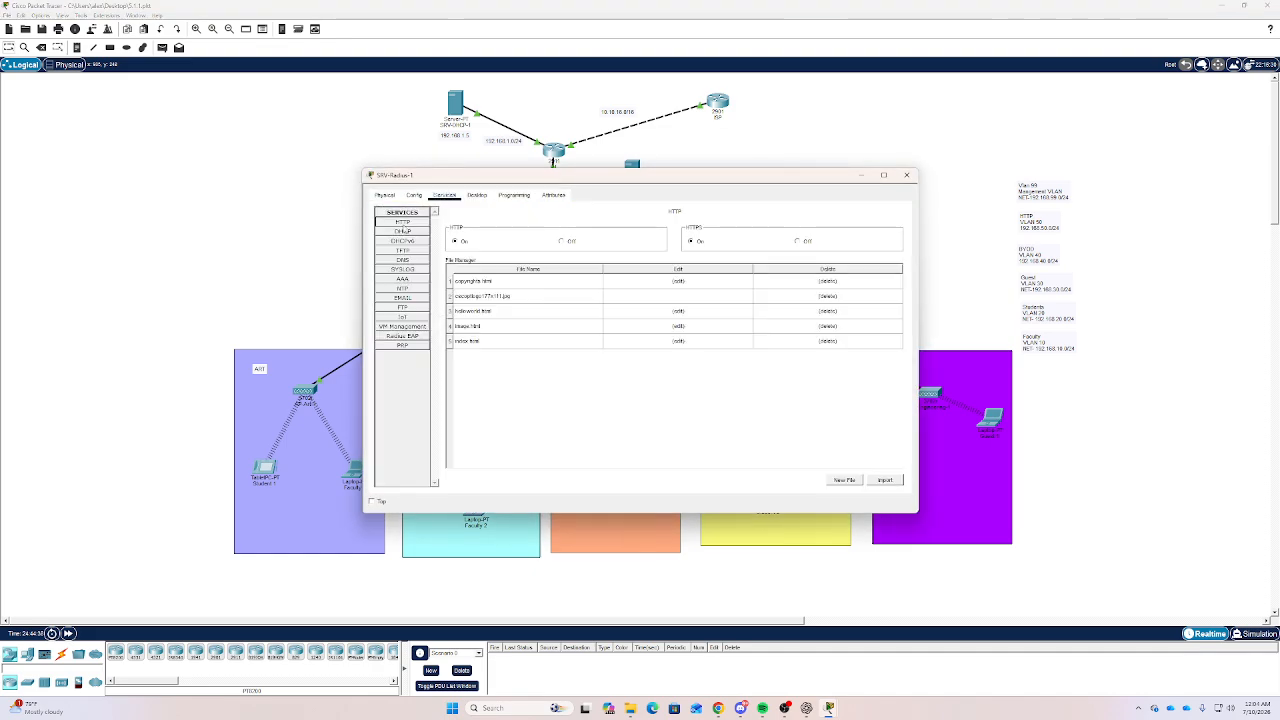
pyautogui.click(402, 279)
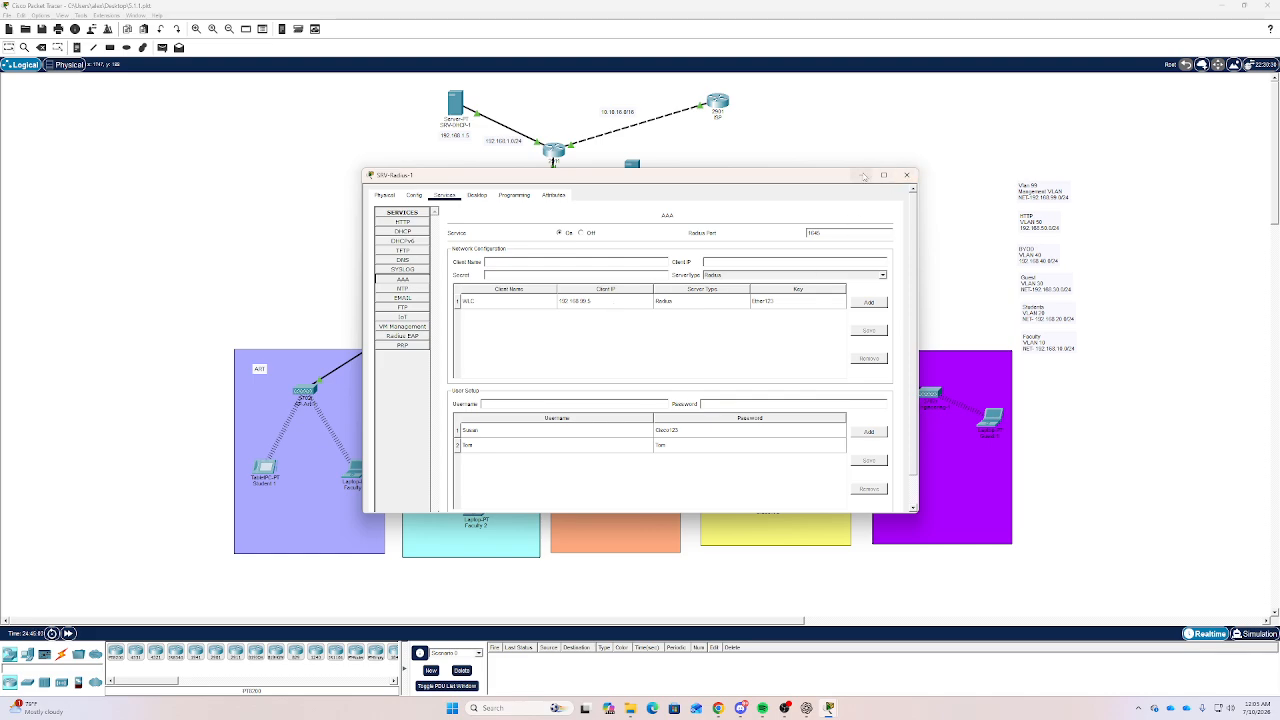
pyautogui.click(864, 176)
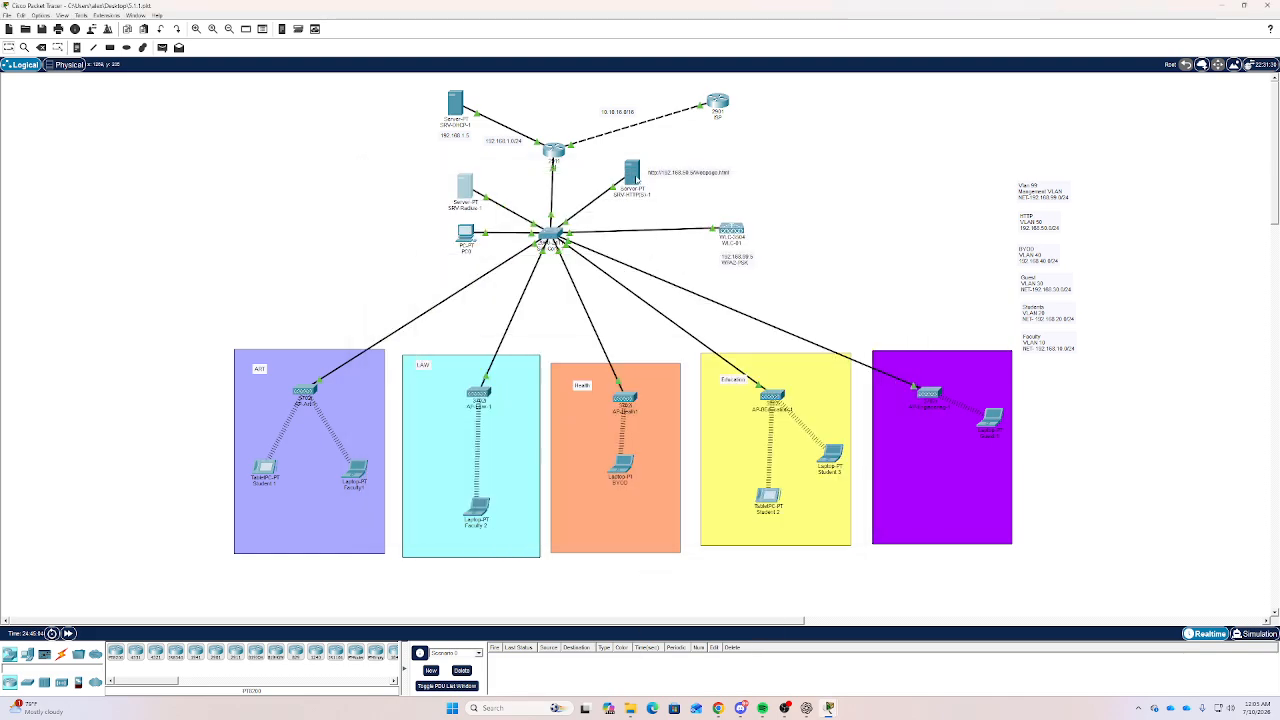
# From PC0's web browser, review the wireless controller's interfaces and its RADIUS authentication servers.
pyautogui.click(471, 241)
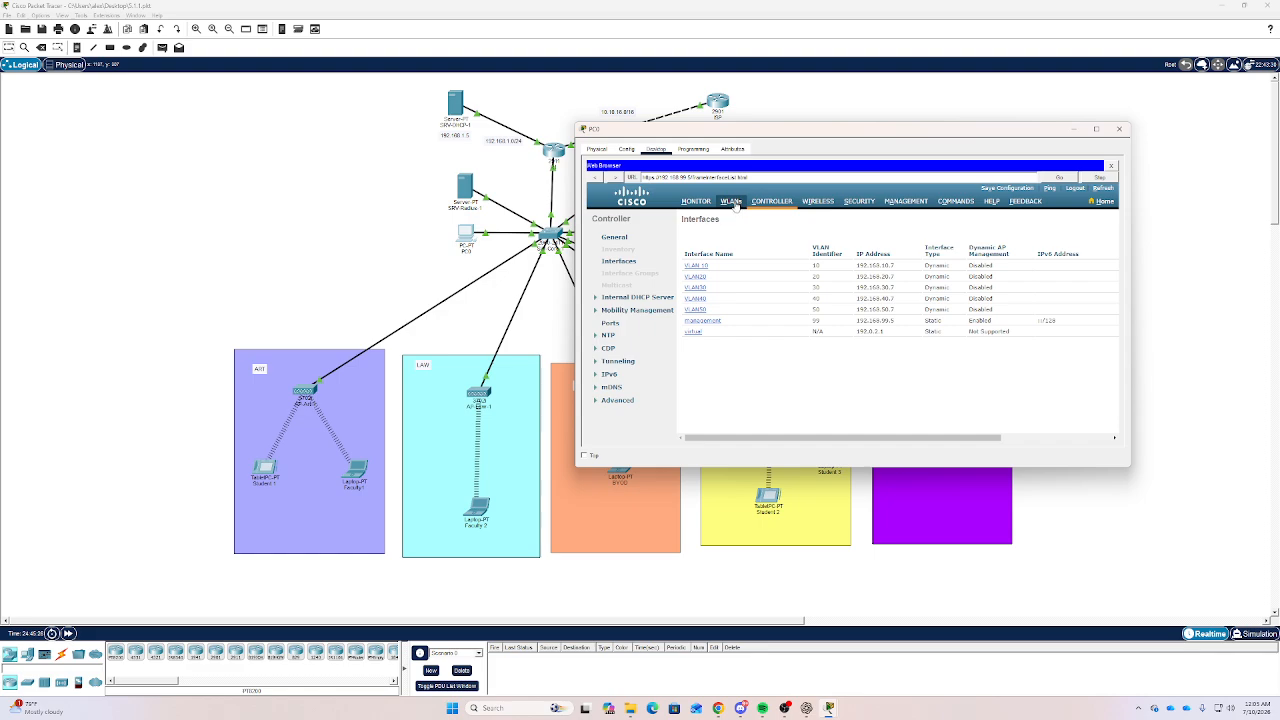
pyautogui.click(859, 201)
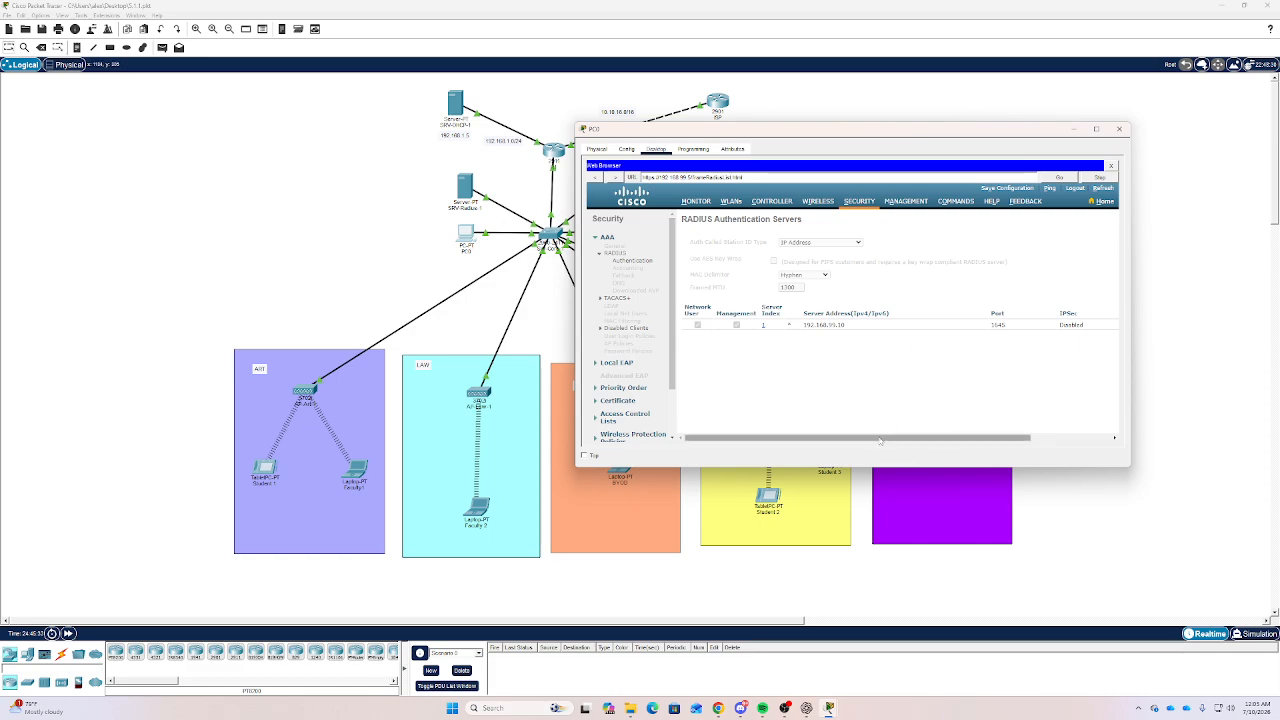
pyautogui.moveTo(950, 441); pyautogui.dragTo(1014, 441)
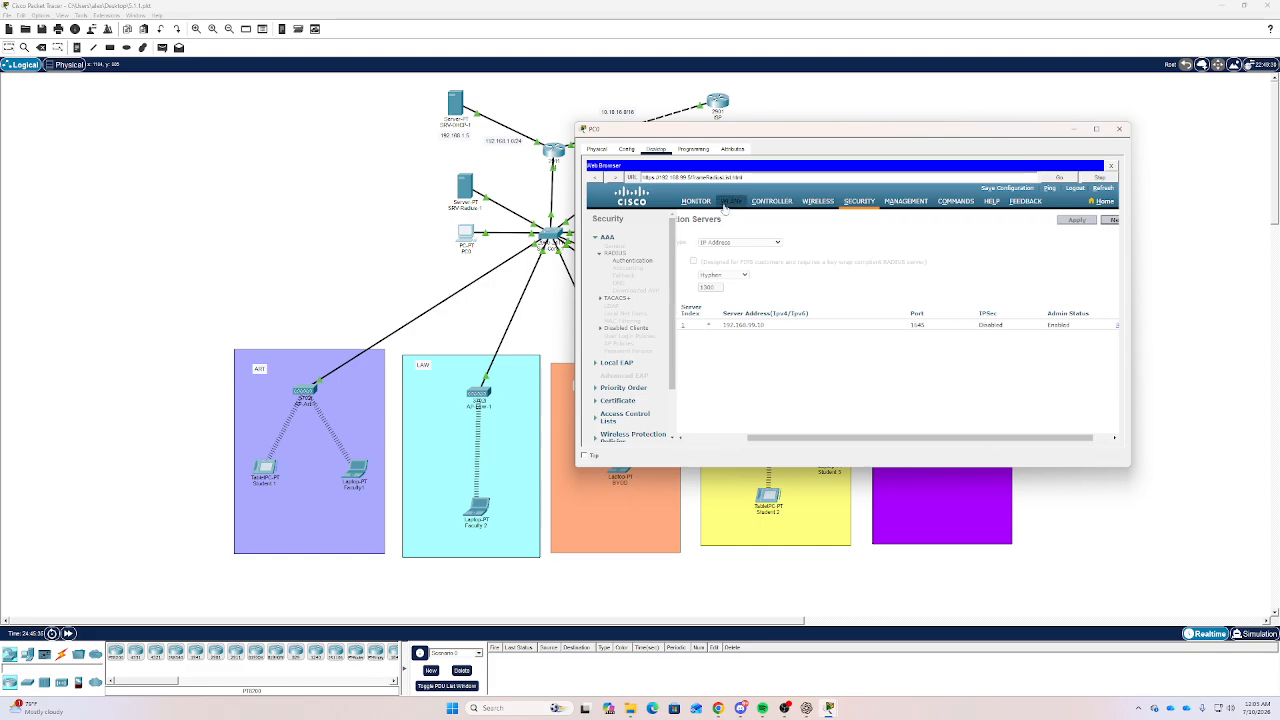
pyautogui.click(372, 278)
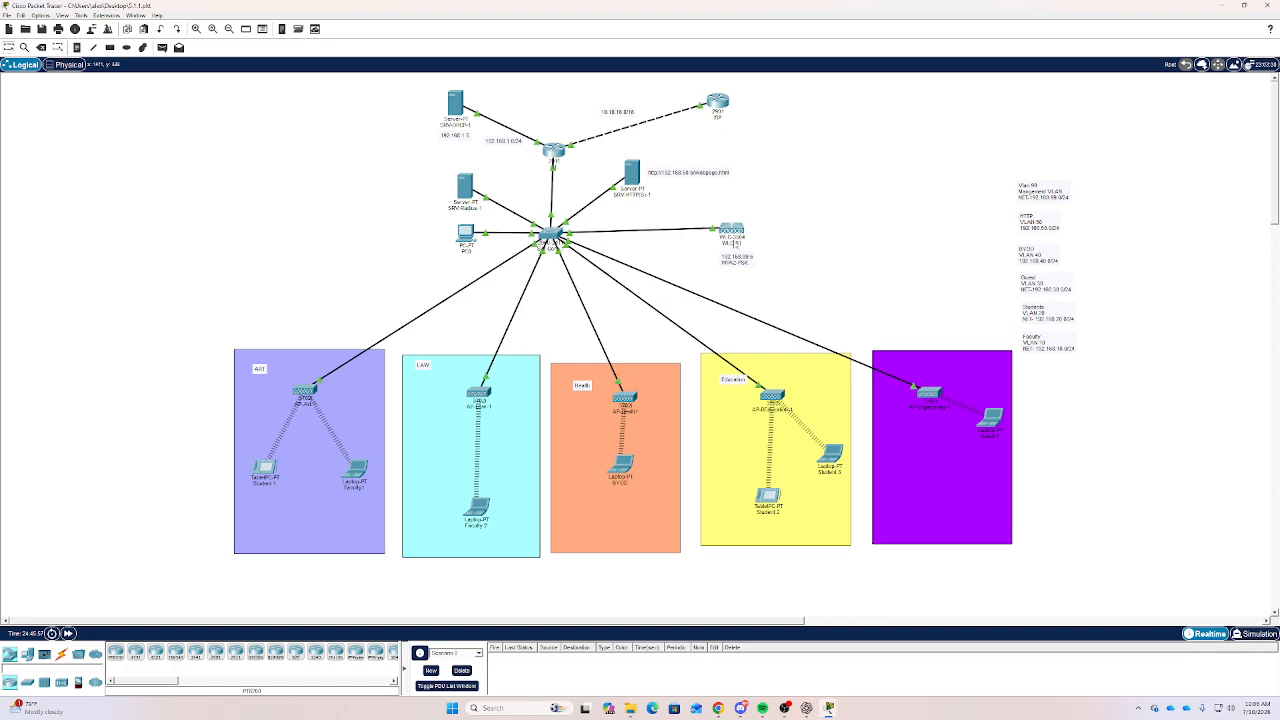
# Review the WLAN profiles, SSIDs and security policies on the wireless controller through PC0's web browser.
pyautogui.click(731, 230)
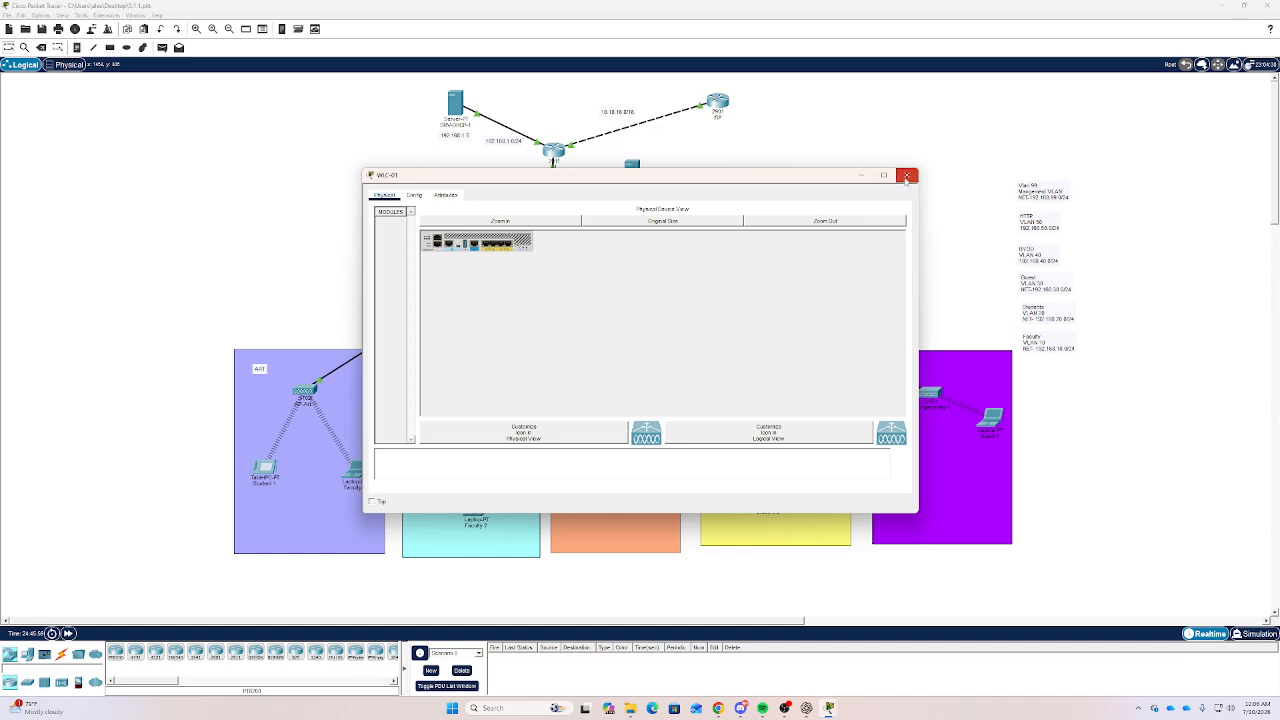
pyautogui.click(911, 176)
pyautogui.click(465, 238)
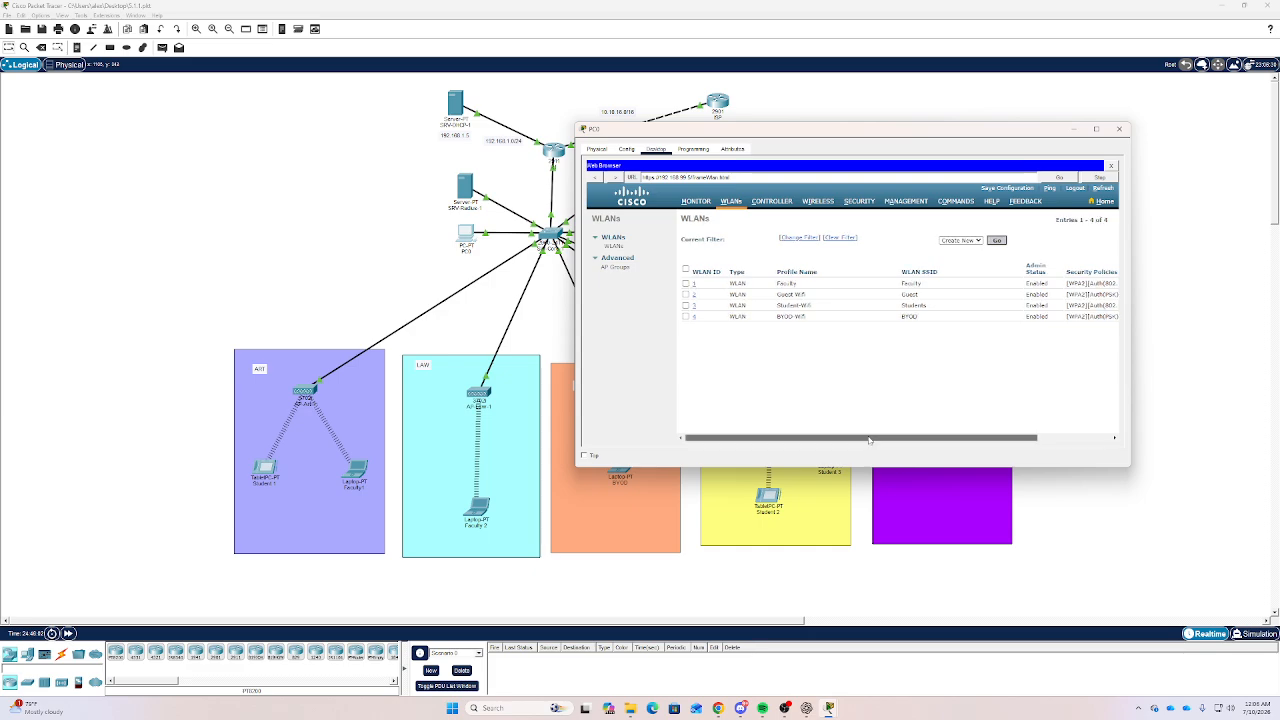
pyautogui.moveTo(867, 438)
pyautogui.mouseDown()
pyautogui.moveTo(915, 440)
pyautogui.moveTo(877, 440)
pyautogui.mouseUp()
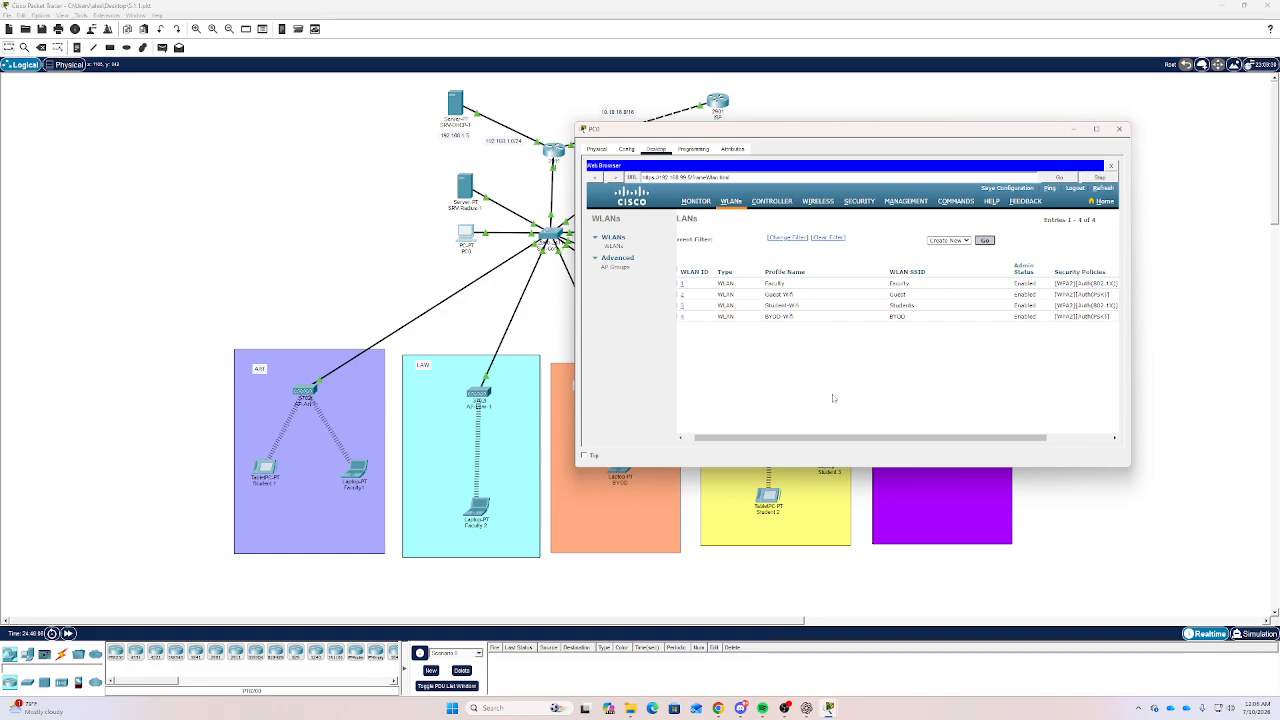
pyautogui.moveTo(782, 438); pyautogui.dragTo(770, 438)
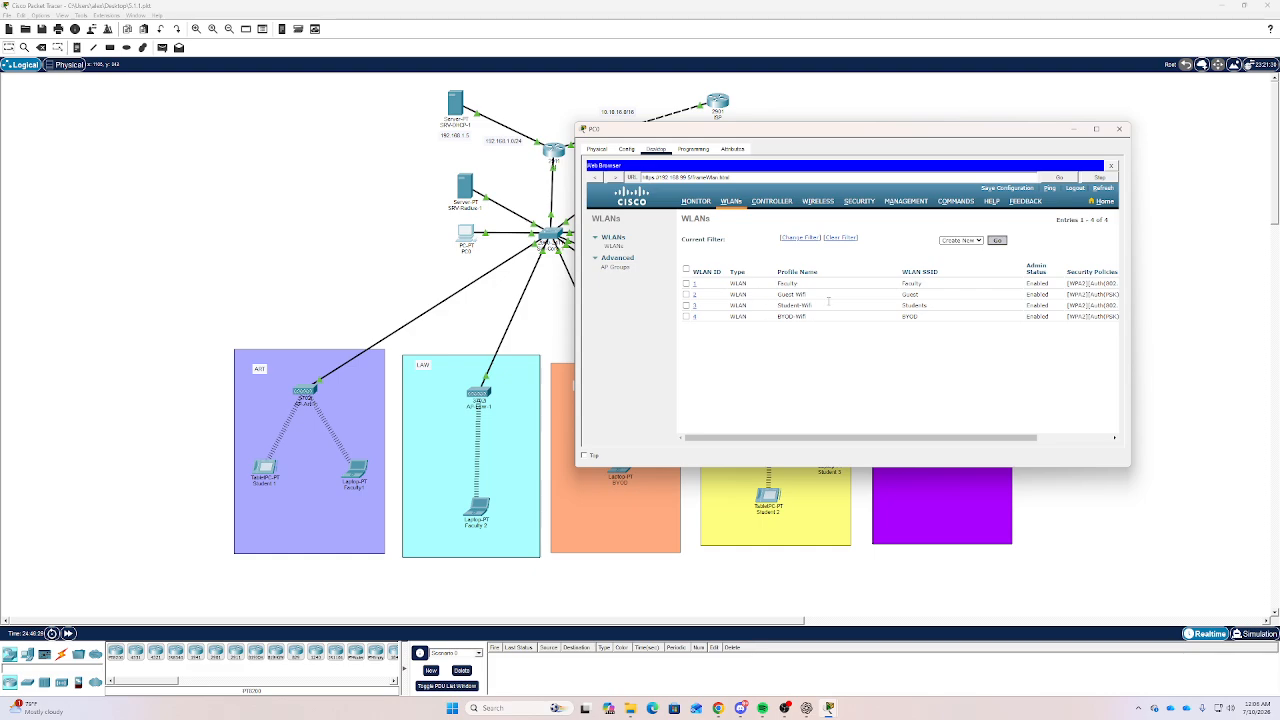
pyautogui.moveTo(828, 437); pyautogui.dragTo(879, 437)
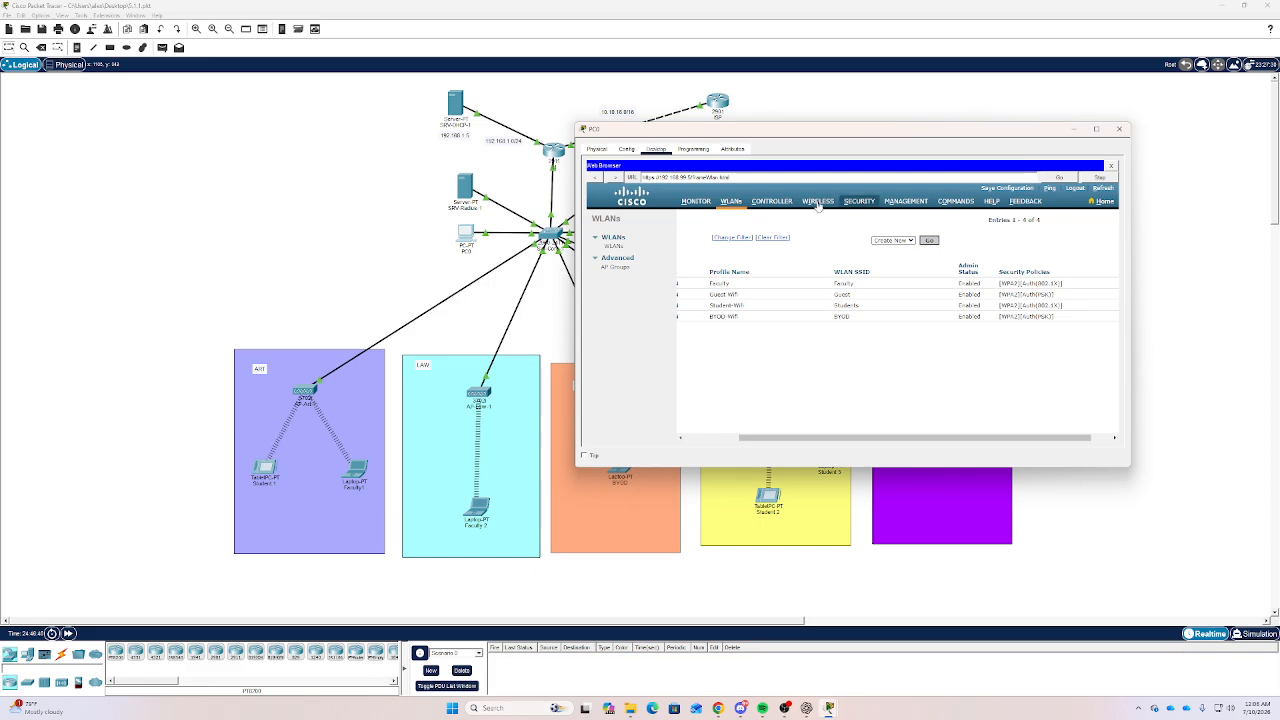
pyautogui.moveTo(863, 134); pyautogui.dragTo(688, 271)
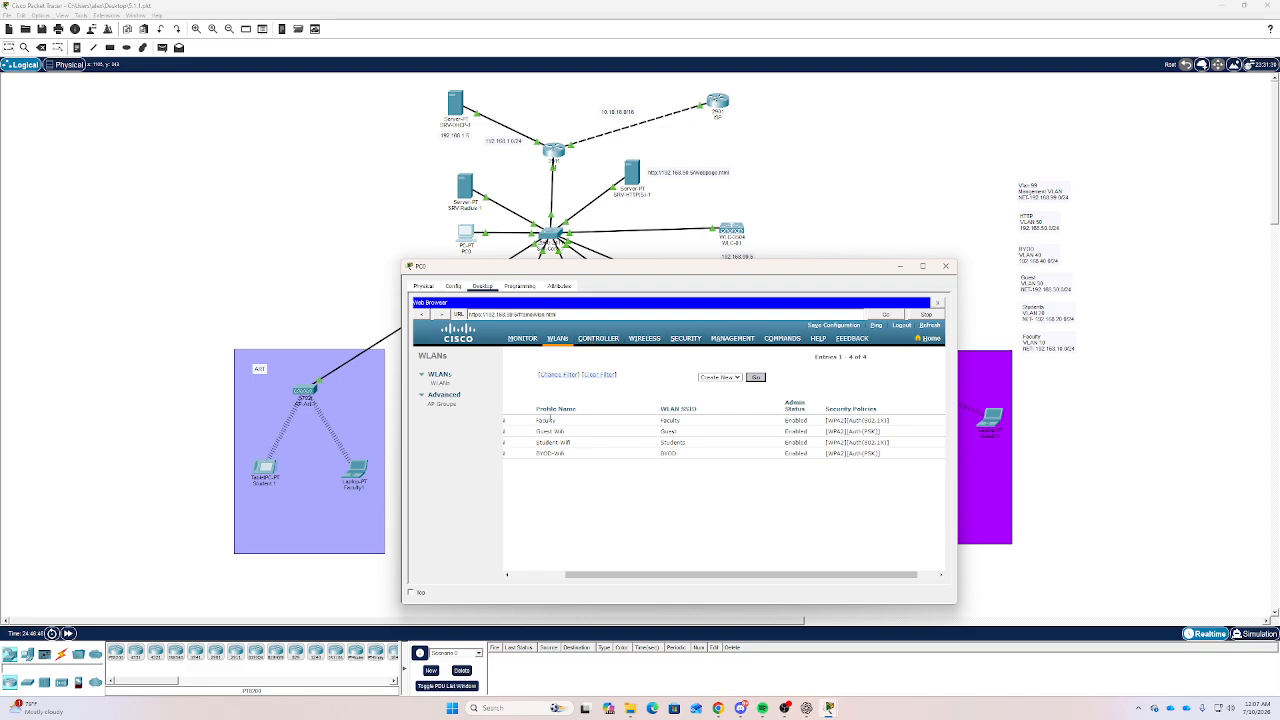
pyautogui.moveTo(658, 572); pyautogui.dragTo(573, 573)
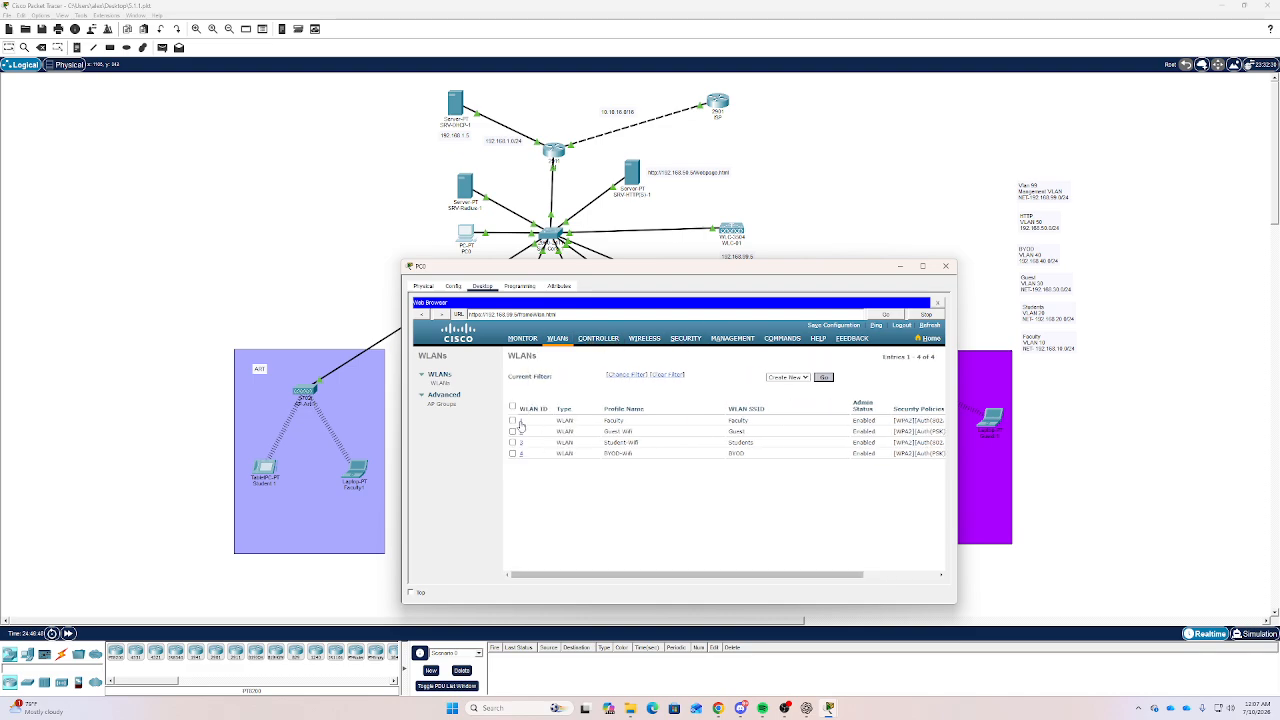
pyautogui.click(899, 266)
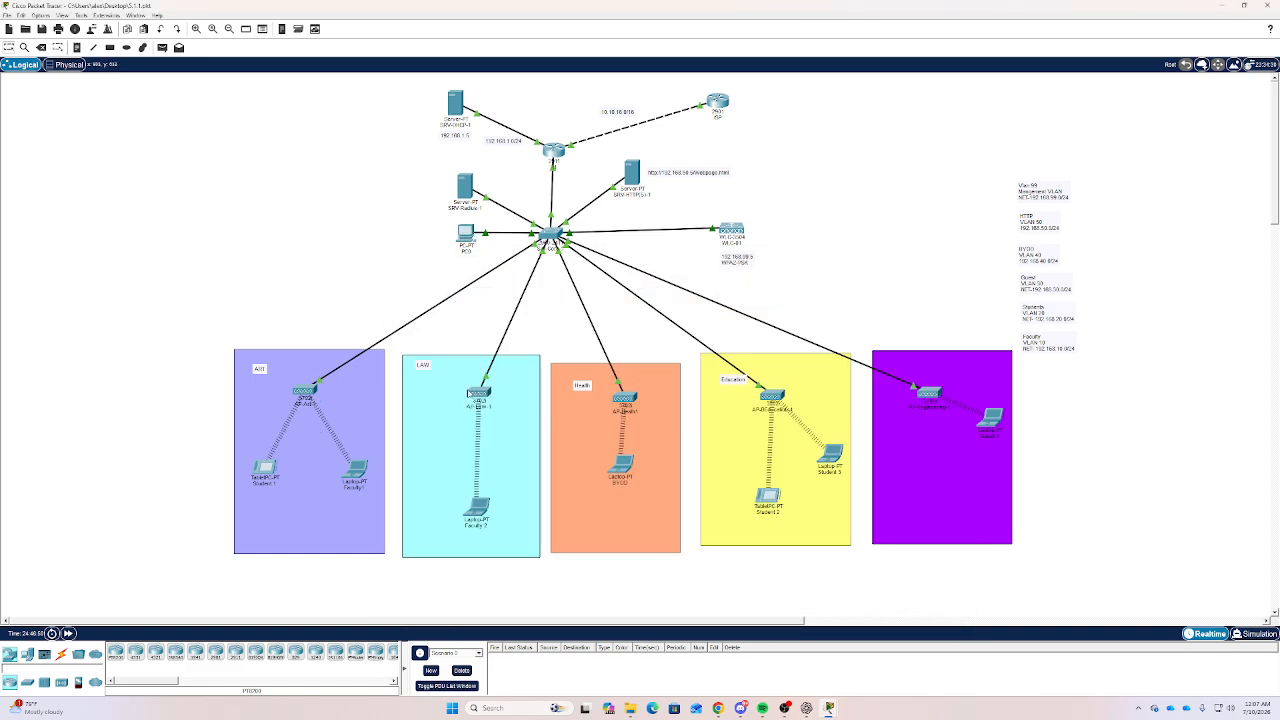
# Examine the Wireless0 interface settings of the Faculty1 laptop, including SSID, authentication and IP configuration.
pyautogui.moveTo(468, 393)
pyautogui.moveTo(770, 398)
pyautogui.click(356, 475)
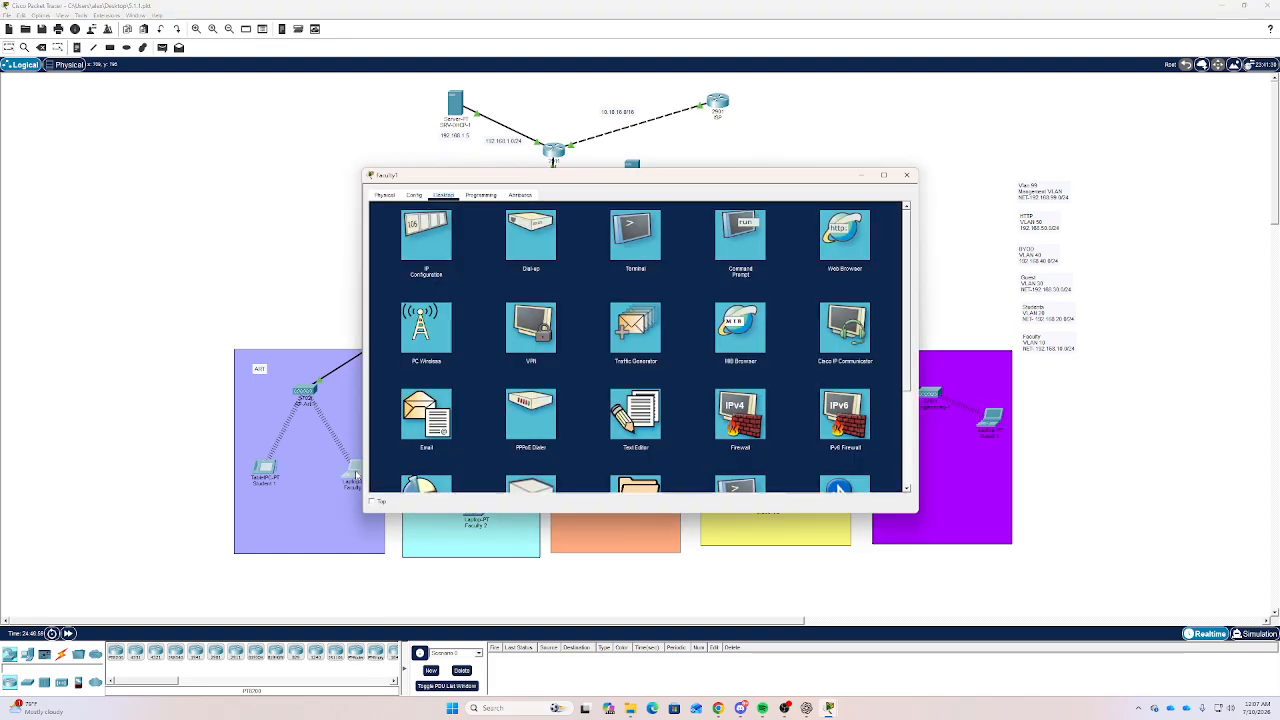
pyautogui.click(414, 196)
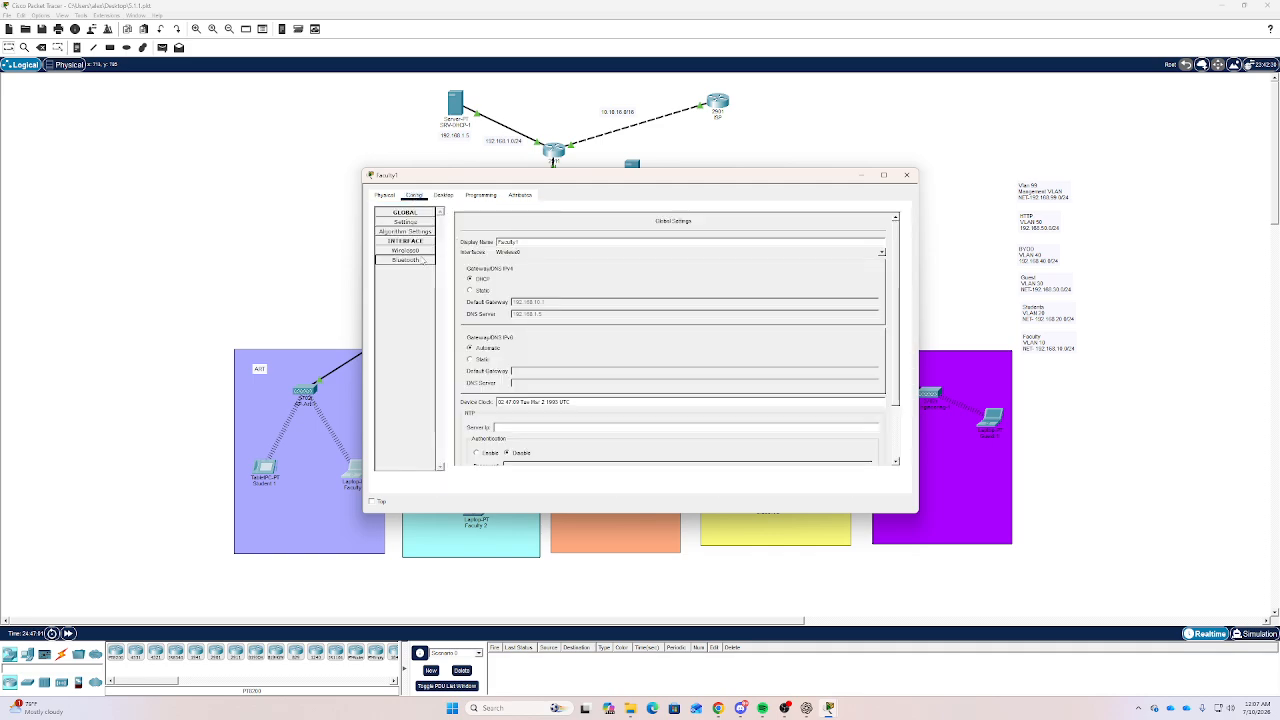
pyautogui.click(405, 250)
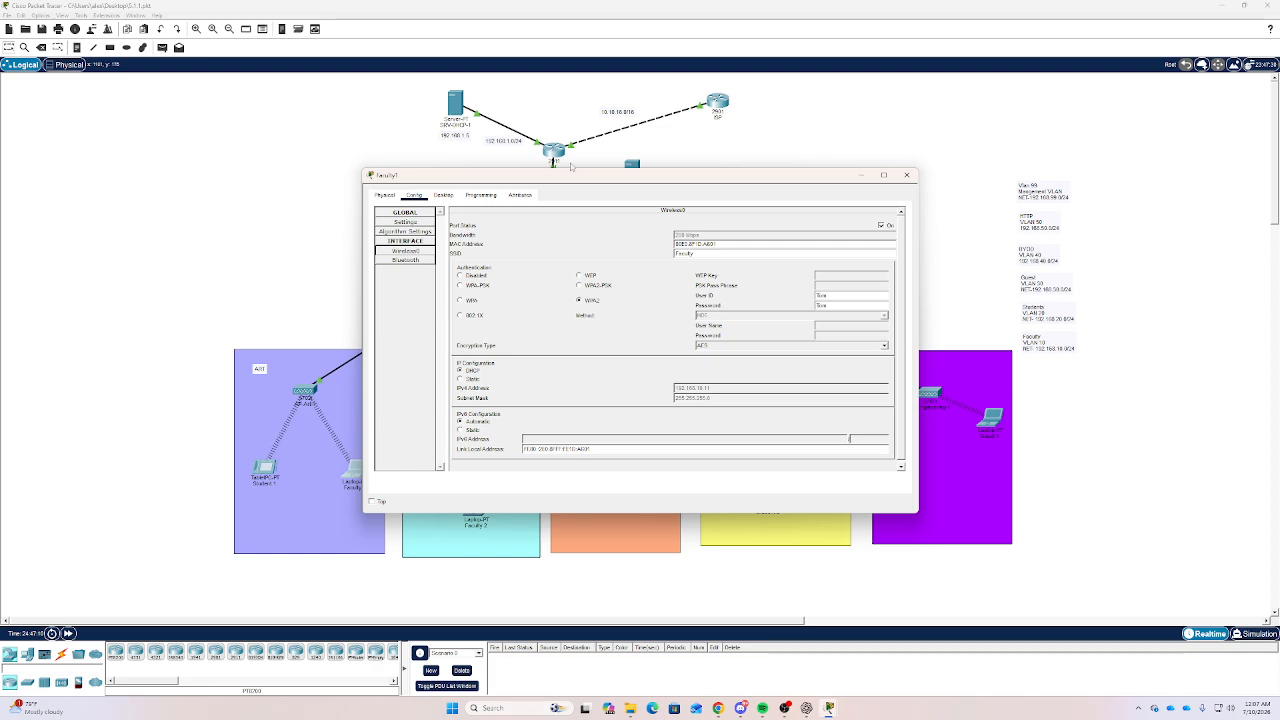
pyautogui.click(863, 178)
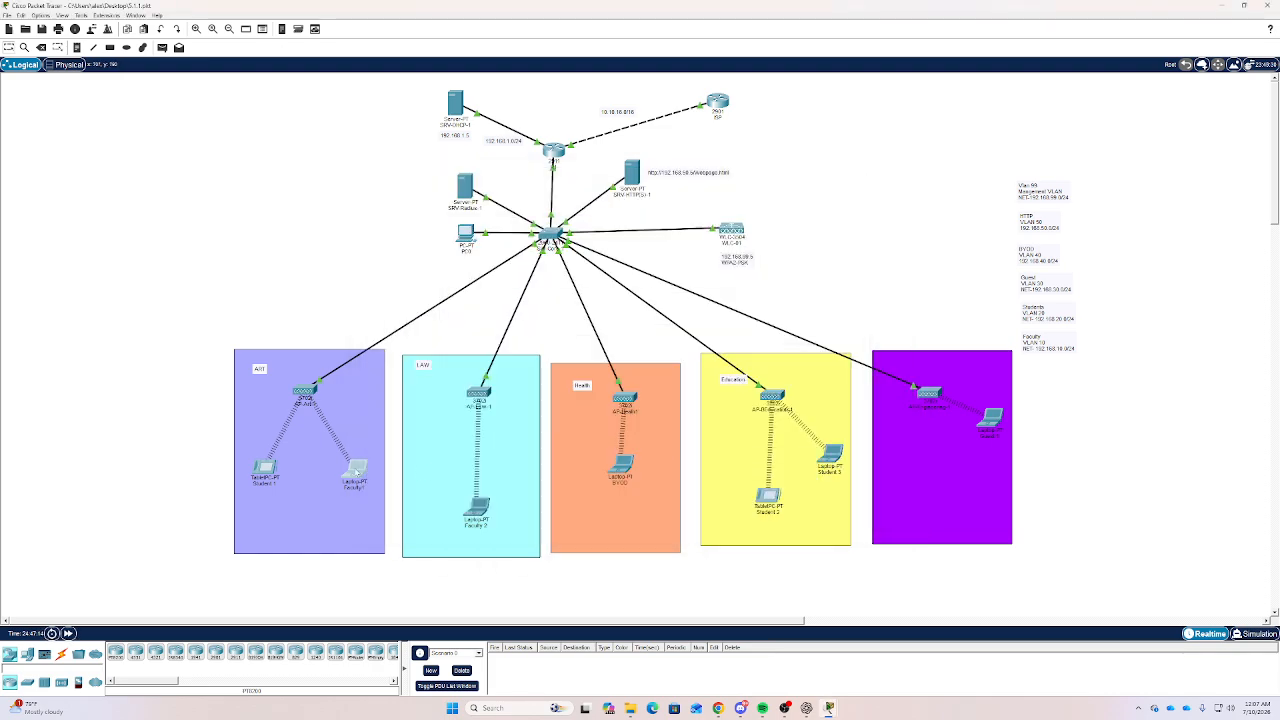
# Move the Faculty1 laptop into the Law access point's coverage on the physical map and into the LAW area of the logical topology.
pyautogui.click(69, 64)
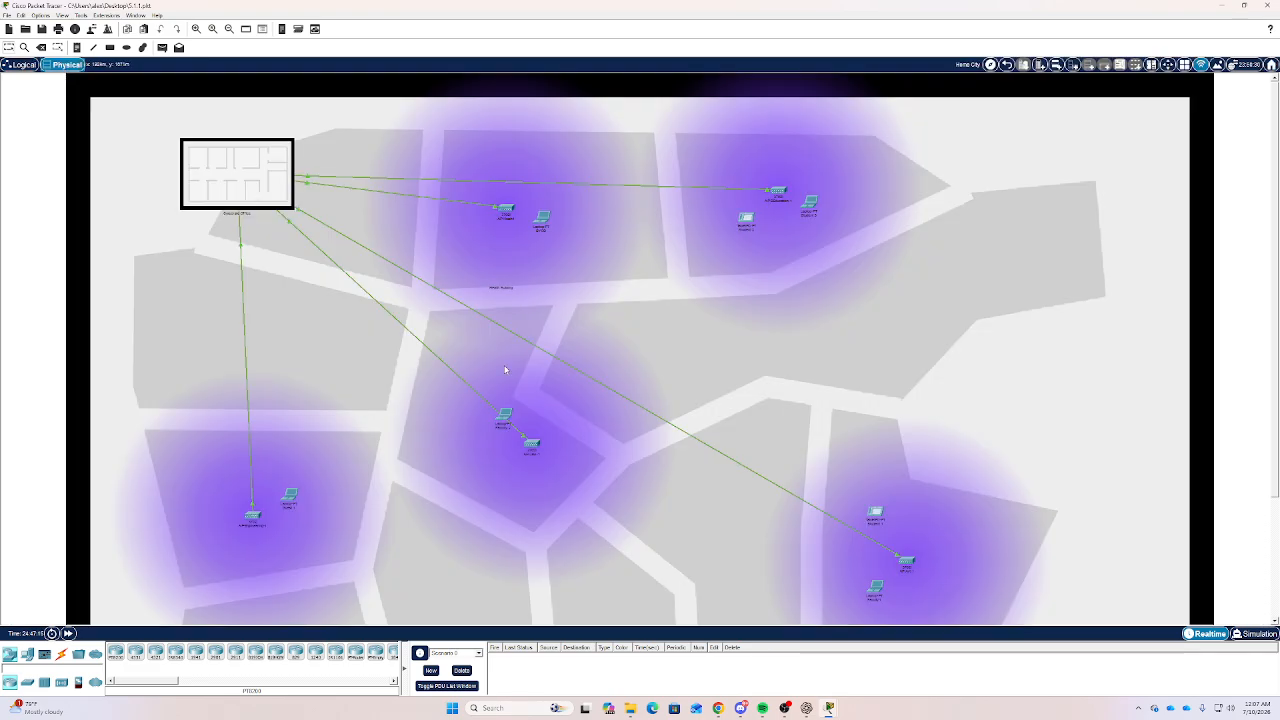
pyautogui.scroll(-3, 843, 473)
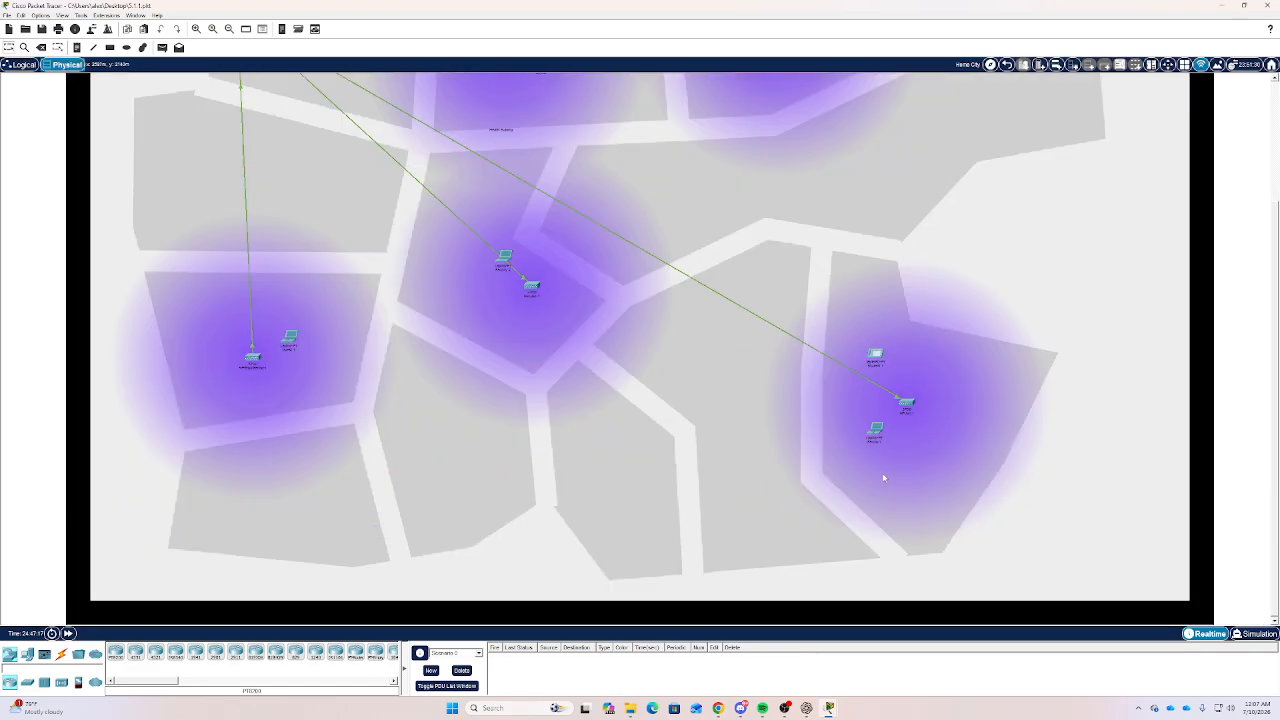
pyautogui.moveTo(877, 436); pyautogui.dragTo(462, 275)
pyautogui.click(22, 64)
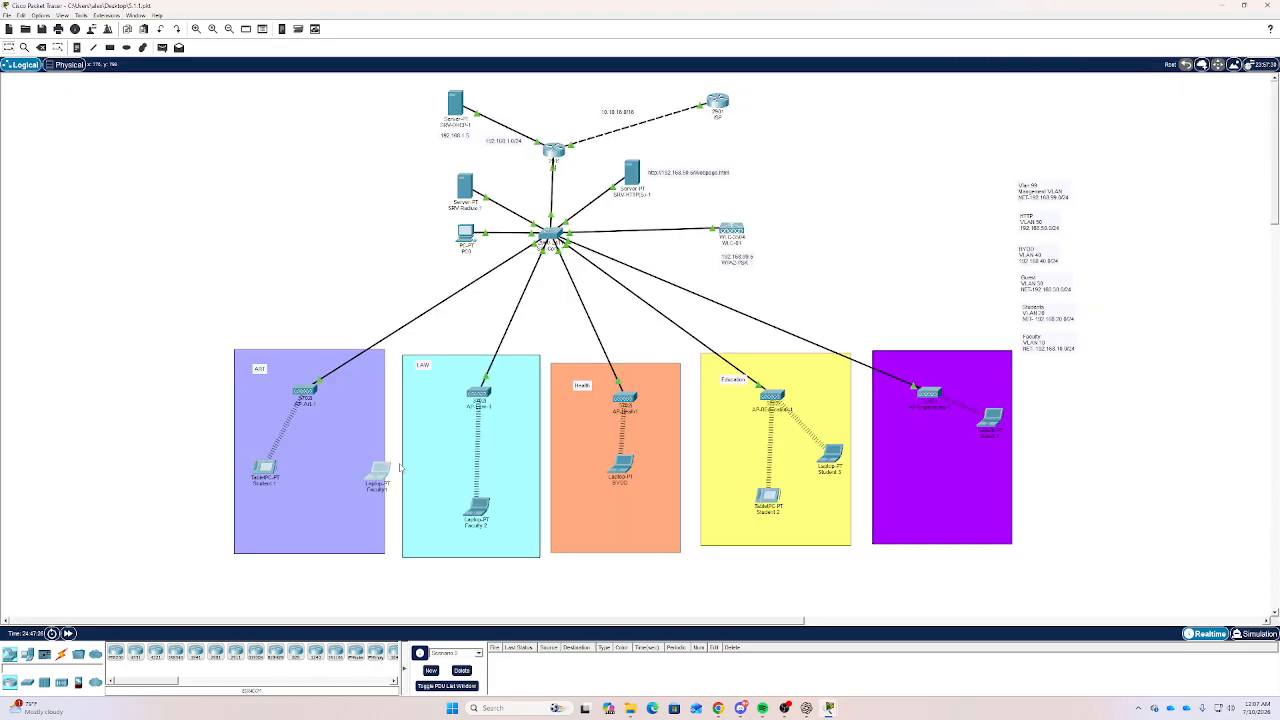
pyautogui.moveTo(358, 471); pyautogui.dragTo(446, 476)
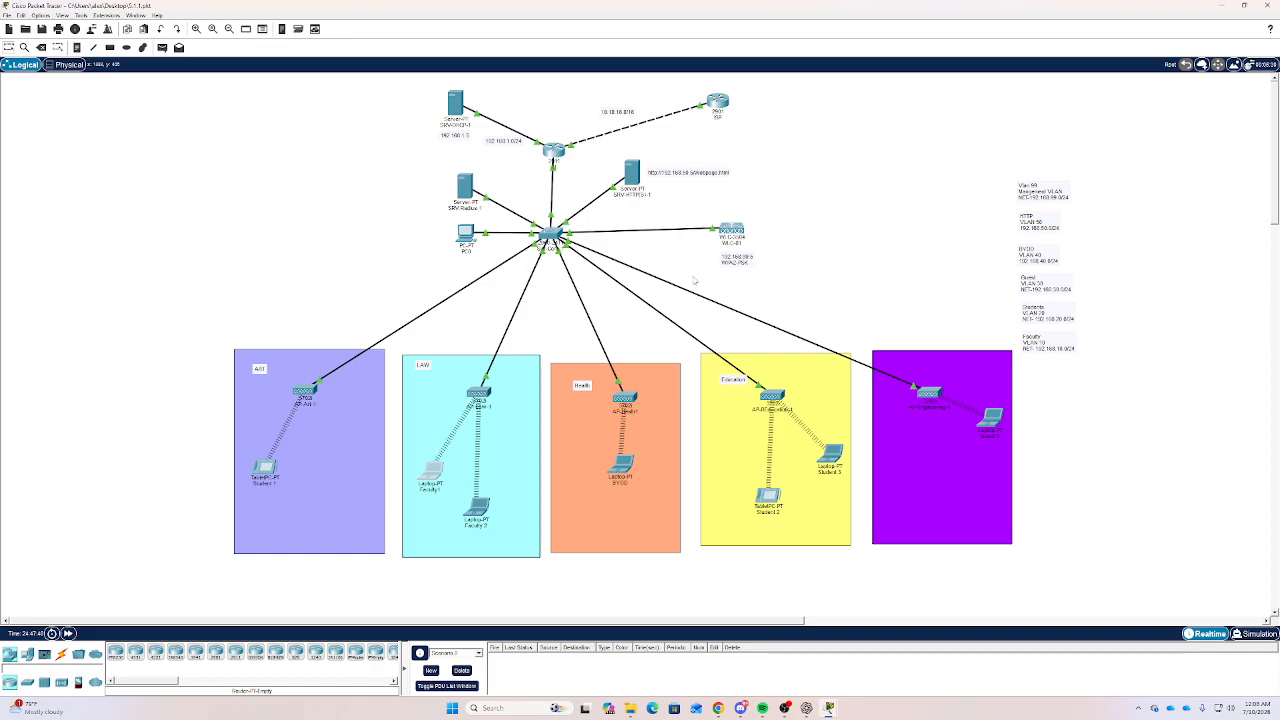
# Check the DHCP pools on the SRV-DHCP-1 server again, then close its window.
pyautogui.click(452, 110)
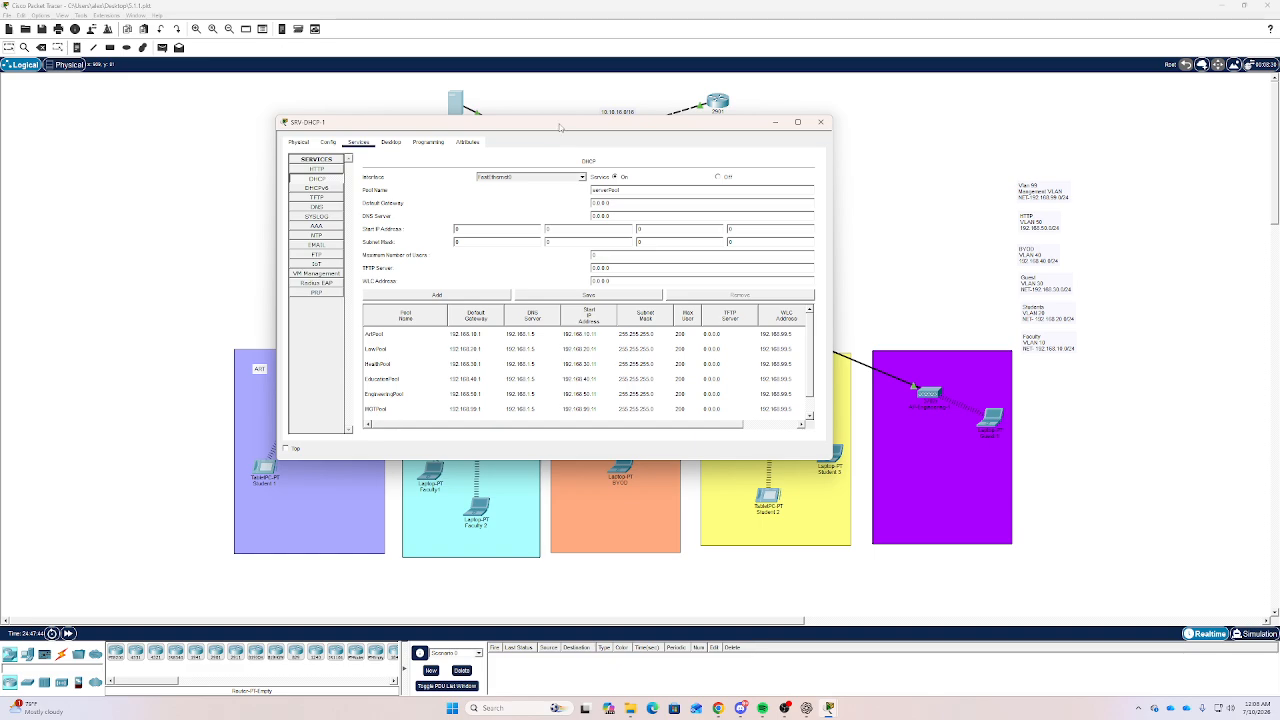
pyautogui.moveTo(560, 127); pyautogui.dragTo(733, 125)
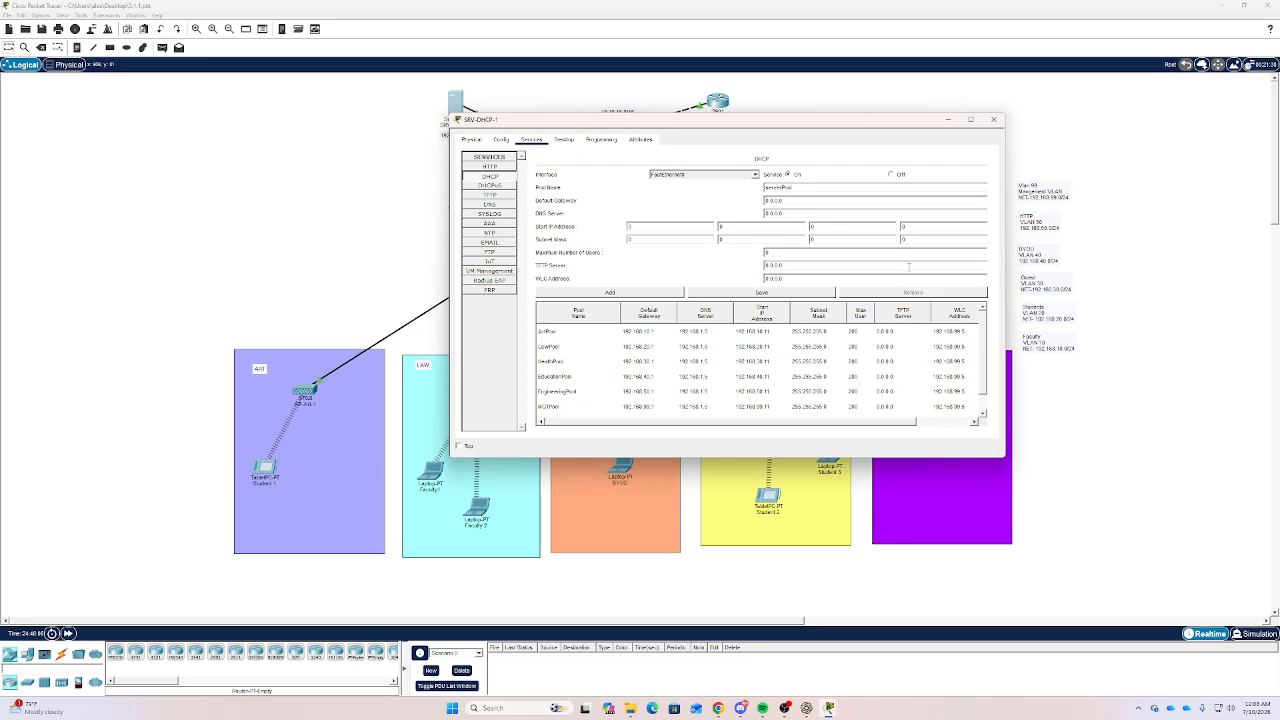
pyautogui.click(994, 121)
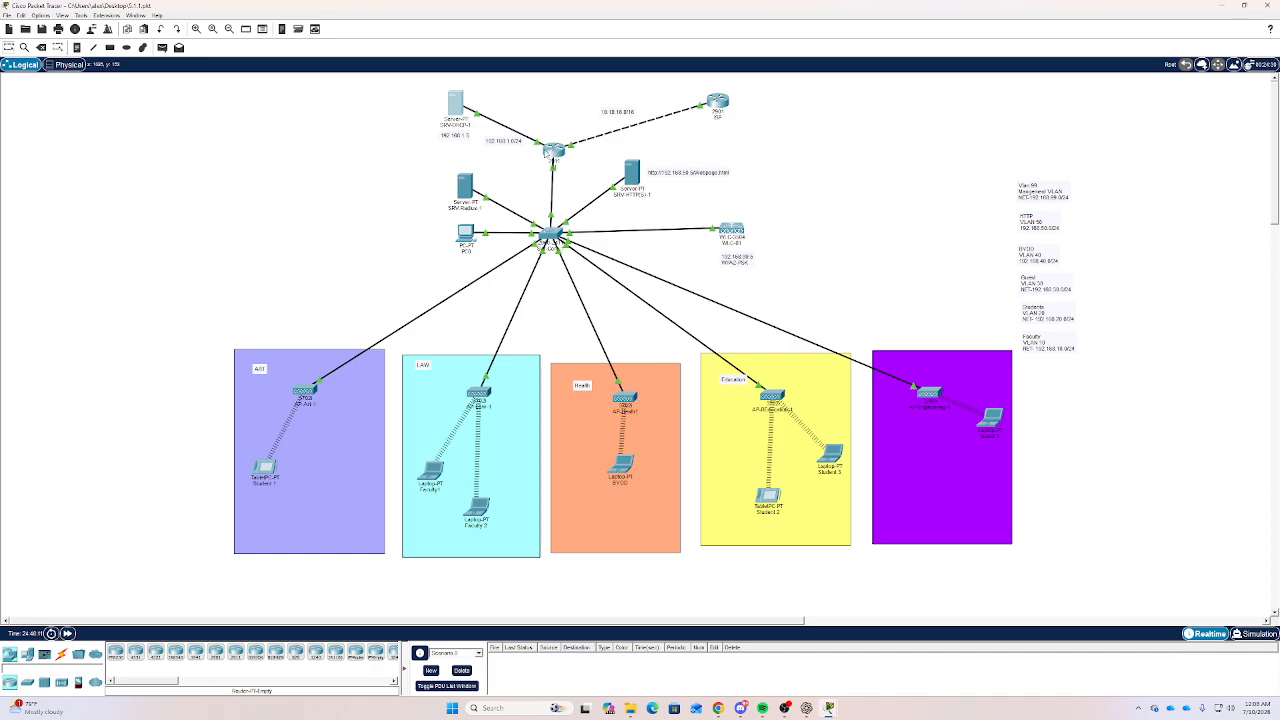
# Show the physical city map with the access points' wireless coverage and the relocated Faculty1 laptop.
pyautogui.moveTo(547, 150)
pyautogui.click(69, 64)
pyautogui.scroll(3, 538, 305)
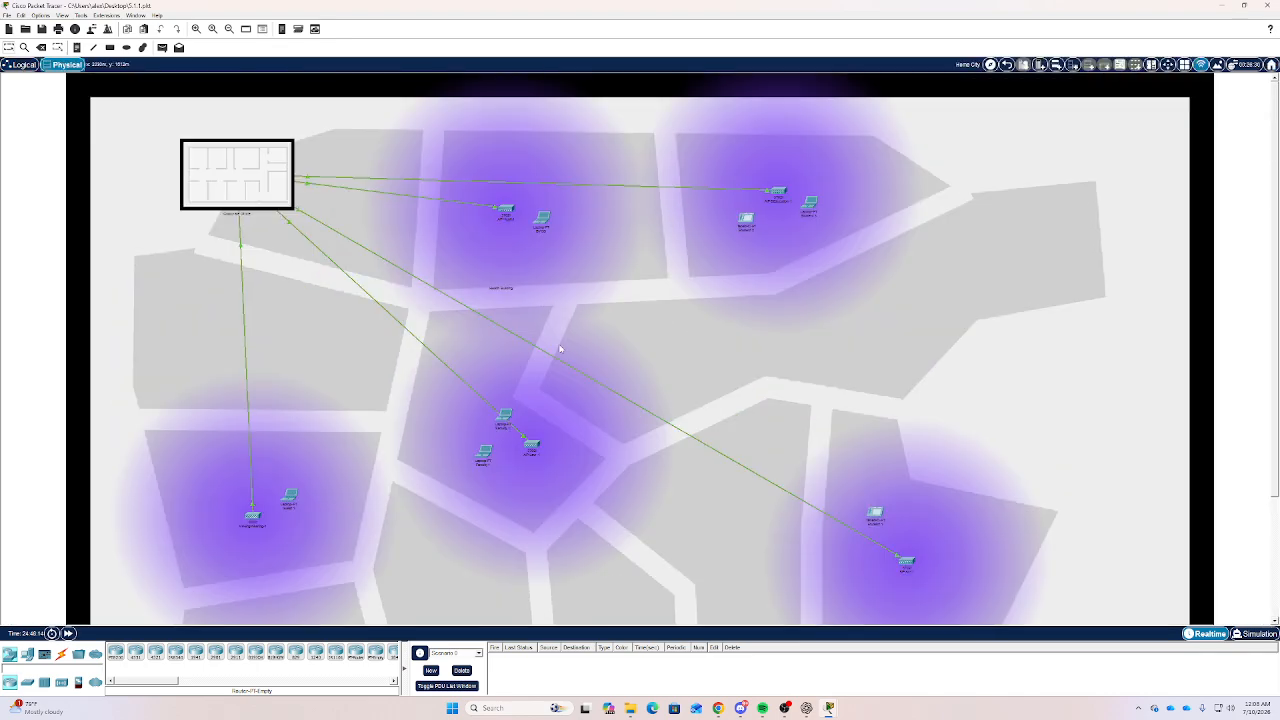
# Reposition a faculty laptop near the Law access point on the physical map, and move Faculty 2 to the LAW area's edge beside Health in the logical topology.
pyautogui.moveTo(483, 454); pyautogui.dragTo(494, 328)
pyautogui.click(22, 64)
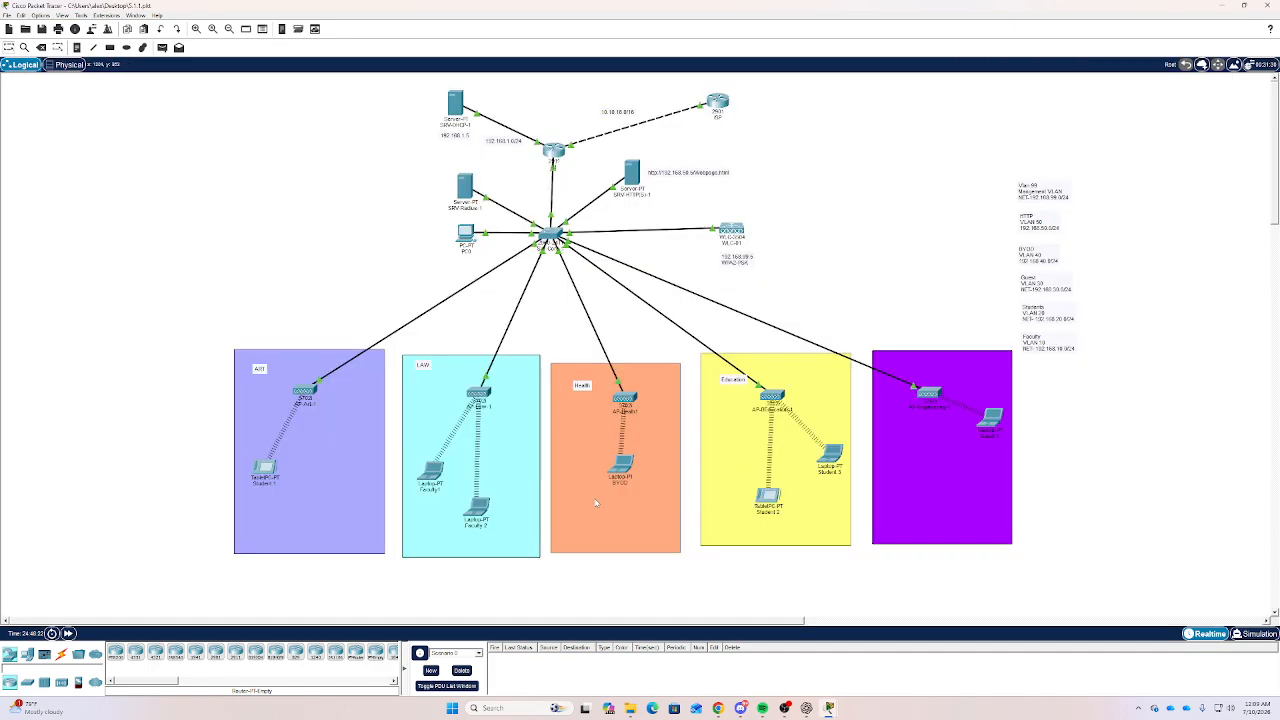
pyautogui.moveTo(489, 515)
pyautogui.mouseDown()
pyautogui.moveTo(538, 504)
pyautogui.moveTo(565, 468)
pyautogui.moveTo(549, 461)
pyautogui.mouseUp()
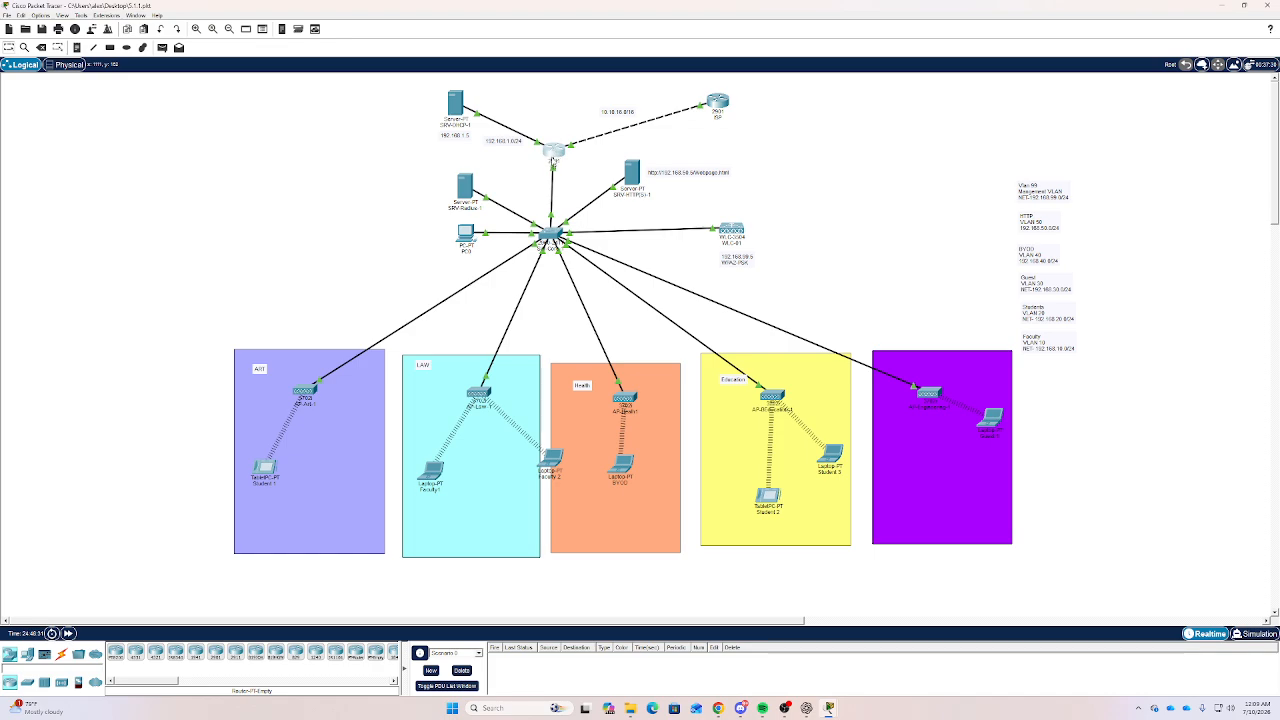
# Review the GUEST-IN and BYOD-IN extended access lists in the R1 router's command line, then dismiss its window.
pyautogui.click(554, 153)
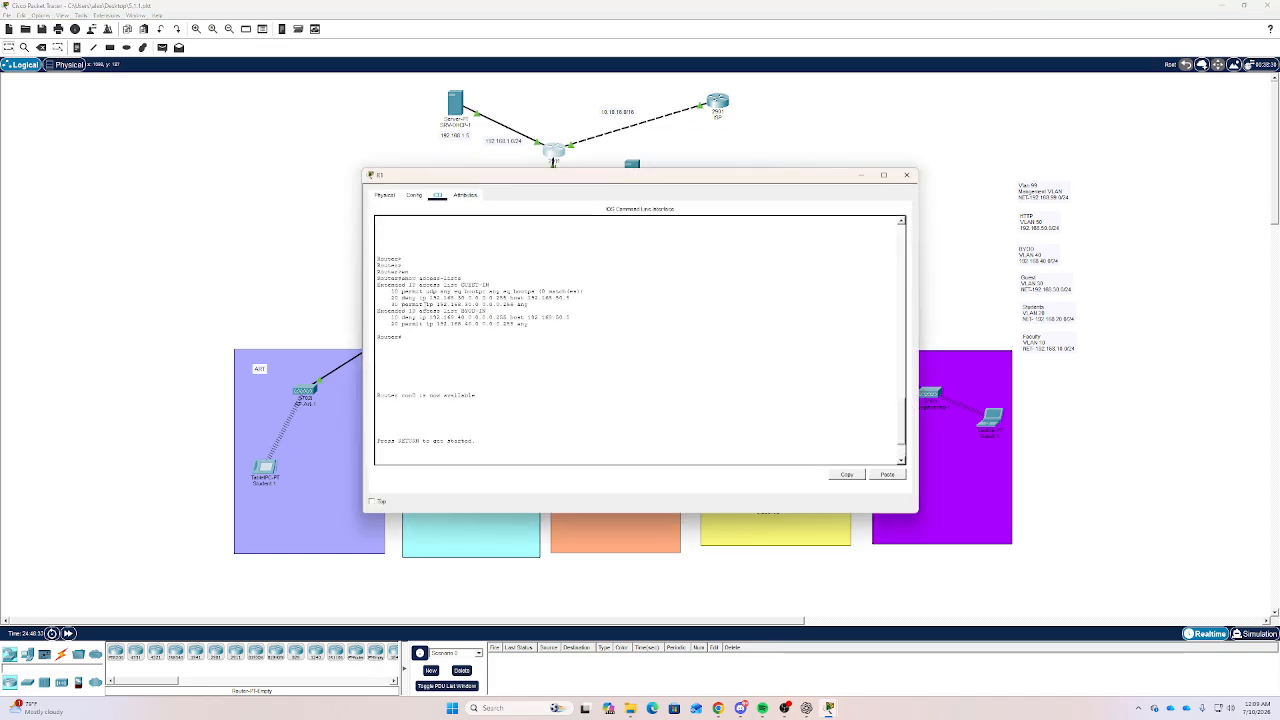
pyautogui.moveTo(377, 285); pyautogui.dragTo(587, 303)
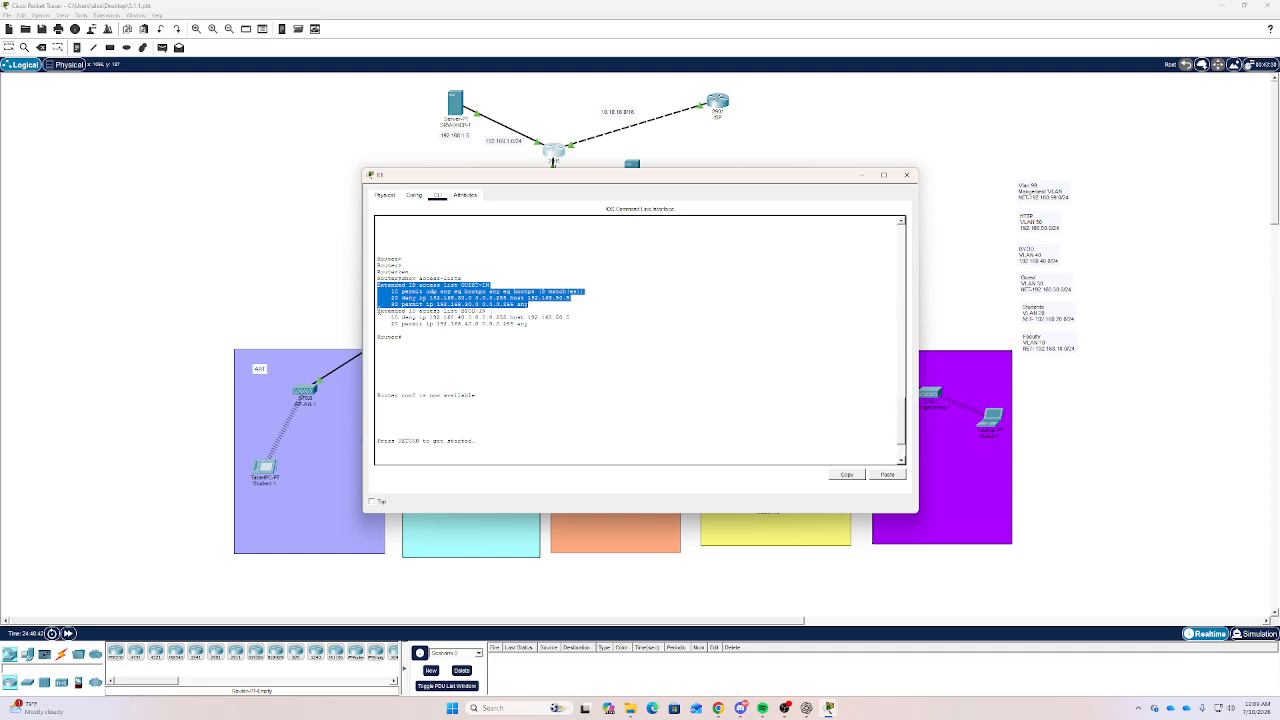
pyautogui.moveTo(377, 311); pyautogui.dragTo(546, 326)
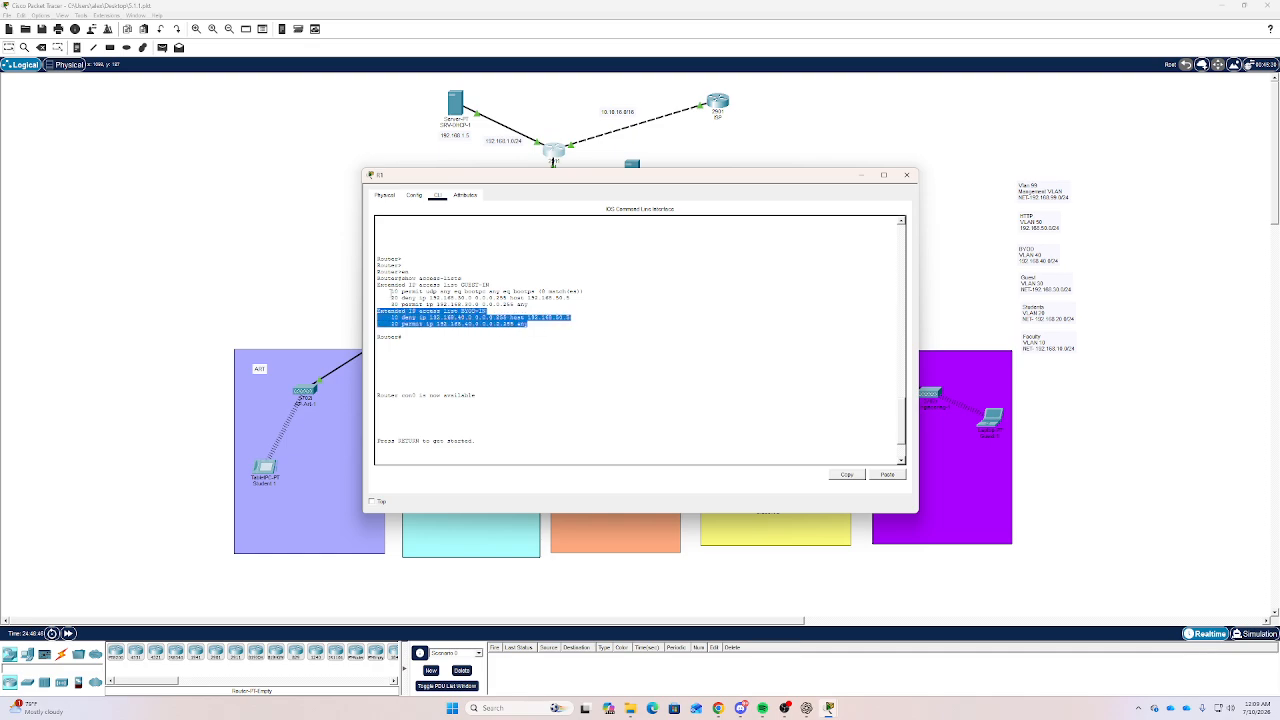
pyautogui.click(866, 176)
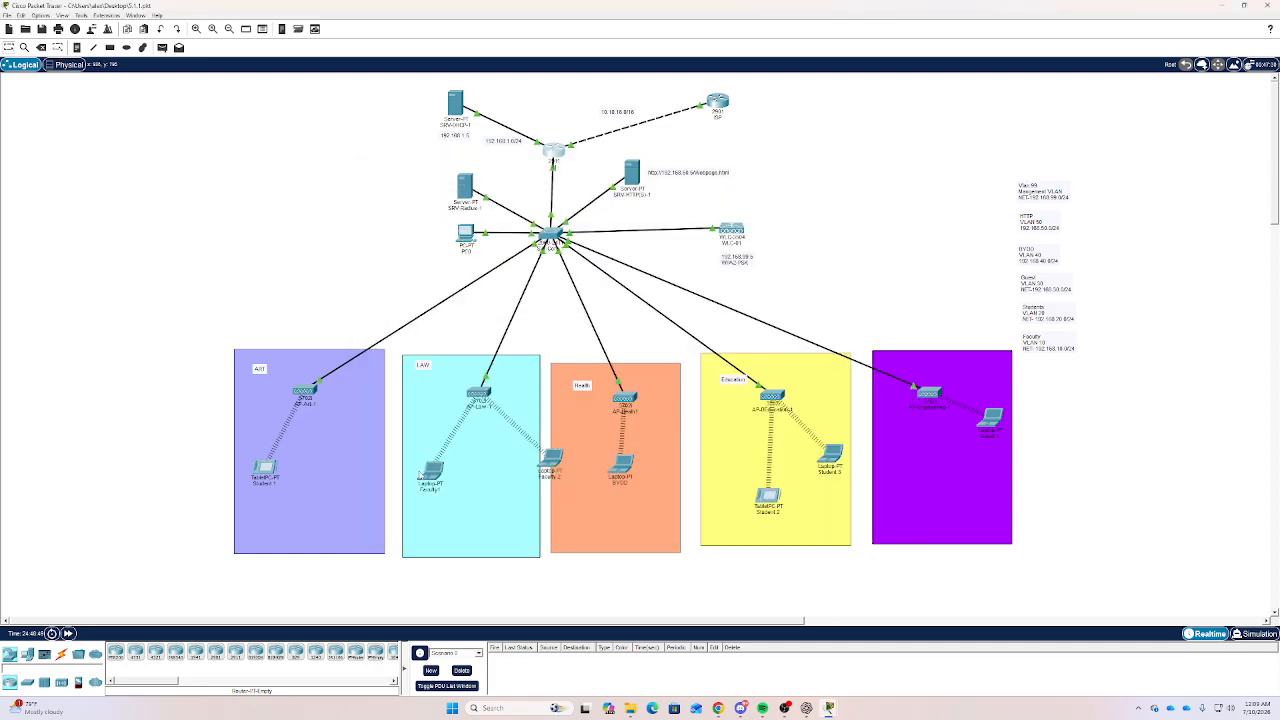
pyautogui.click(431, 470)
pyautogui.click(443, 196)
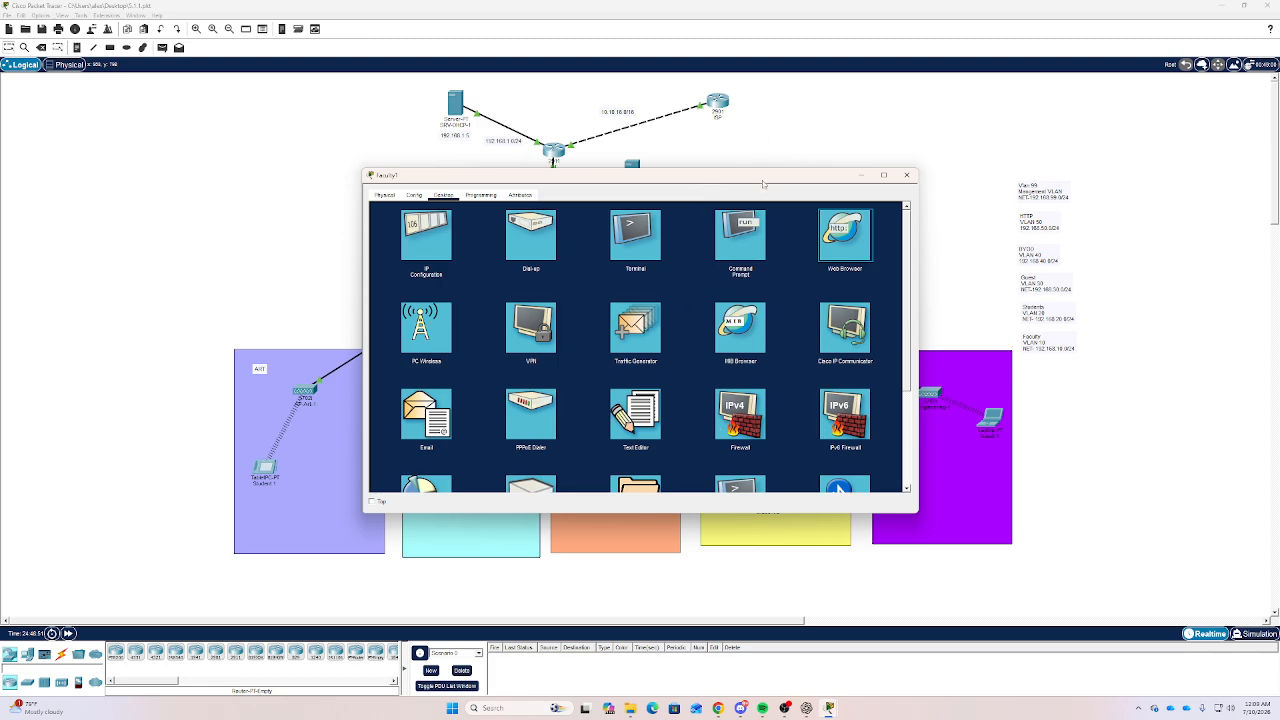
pyautogui.click(797, 141)
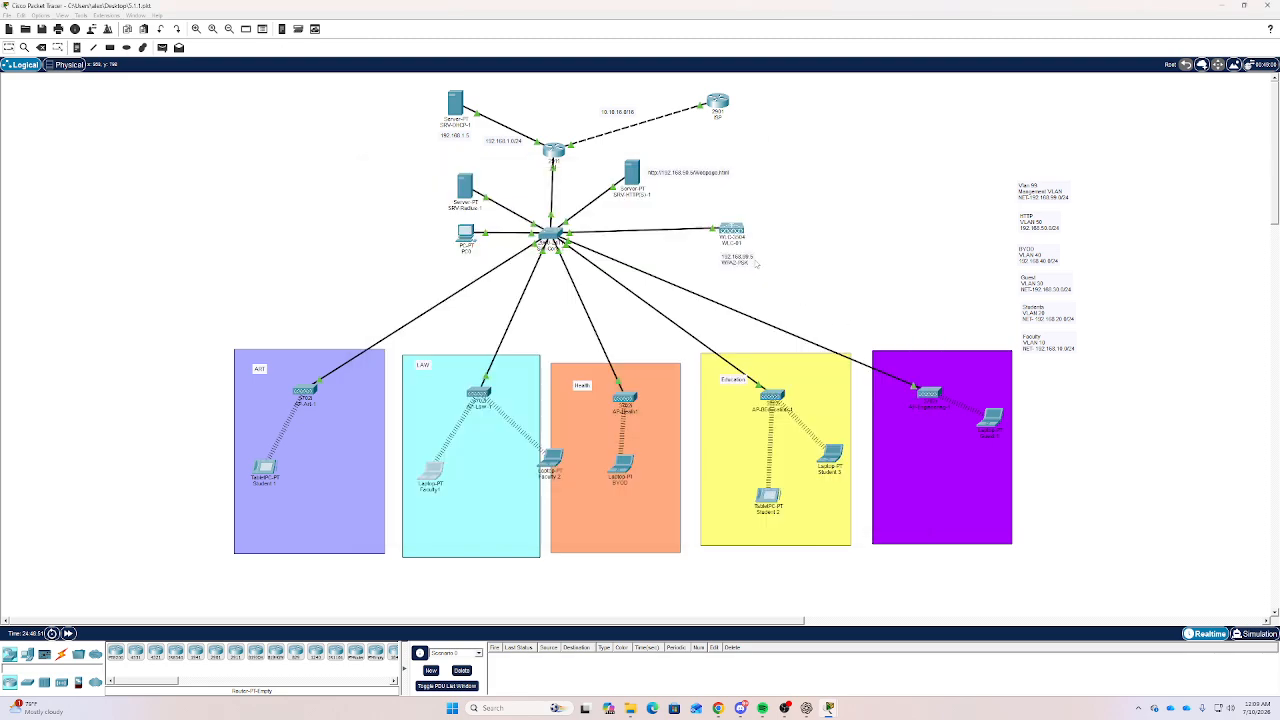
pyautogui.doubleClick(698, 172)
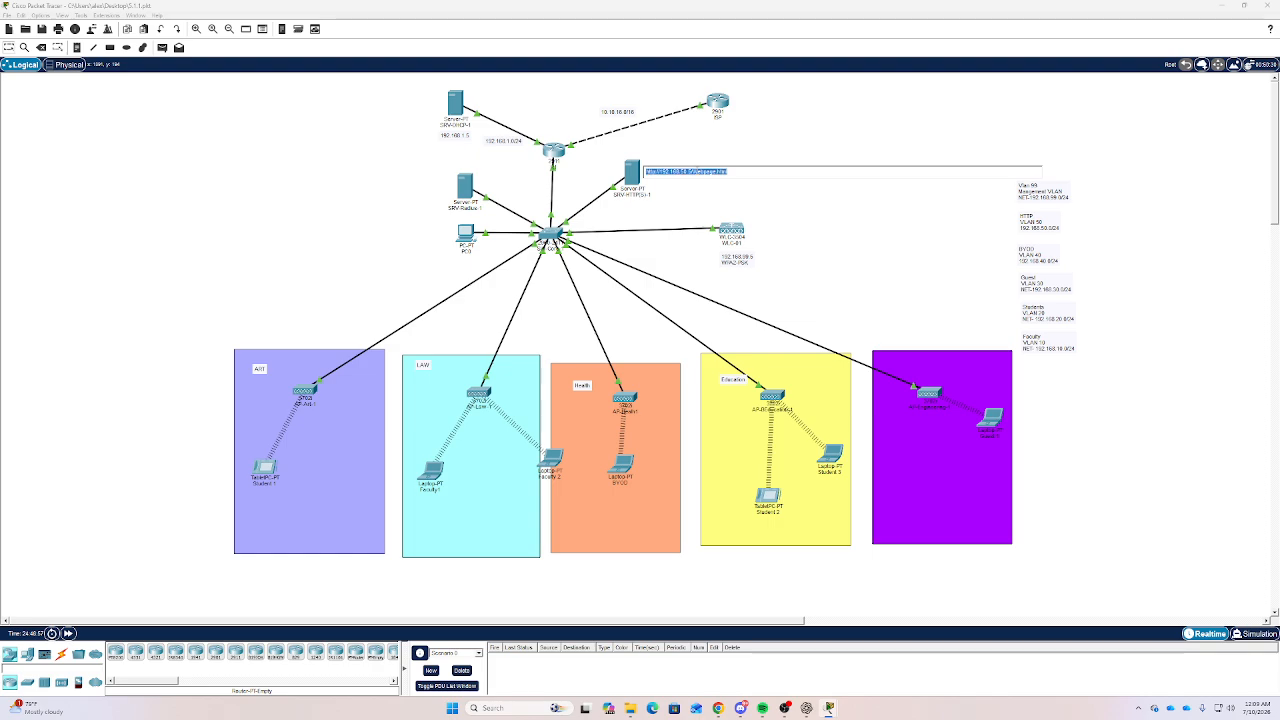
pyautogui.click(432, 472)
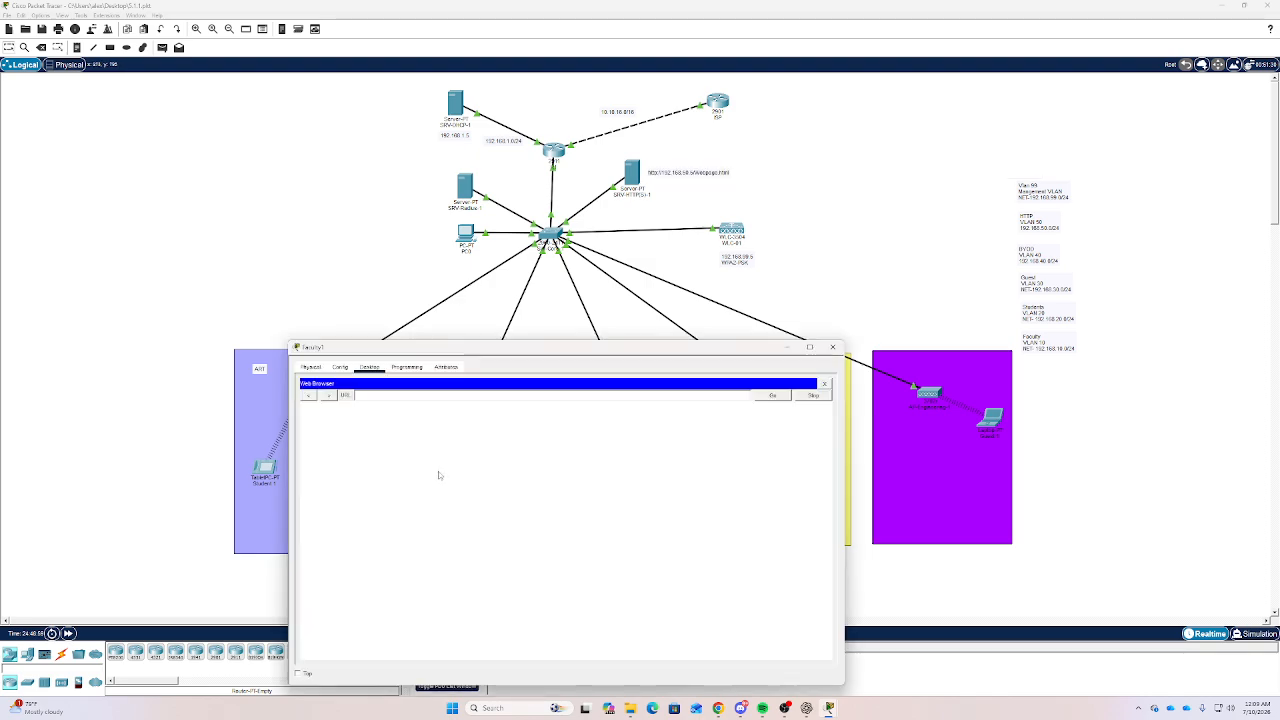
pyautogui.write('http://192.168.50.5/Webpage.html')
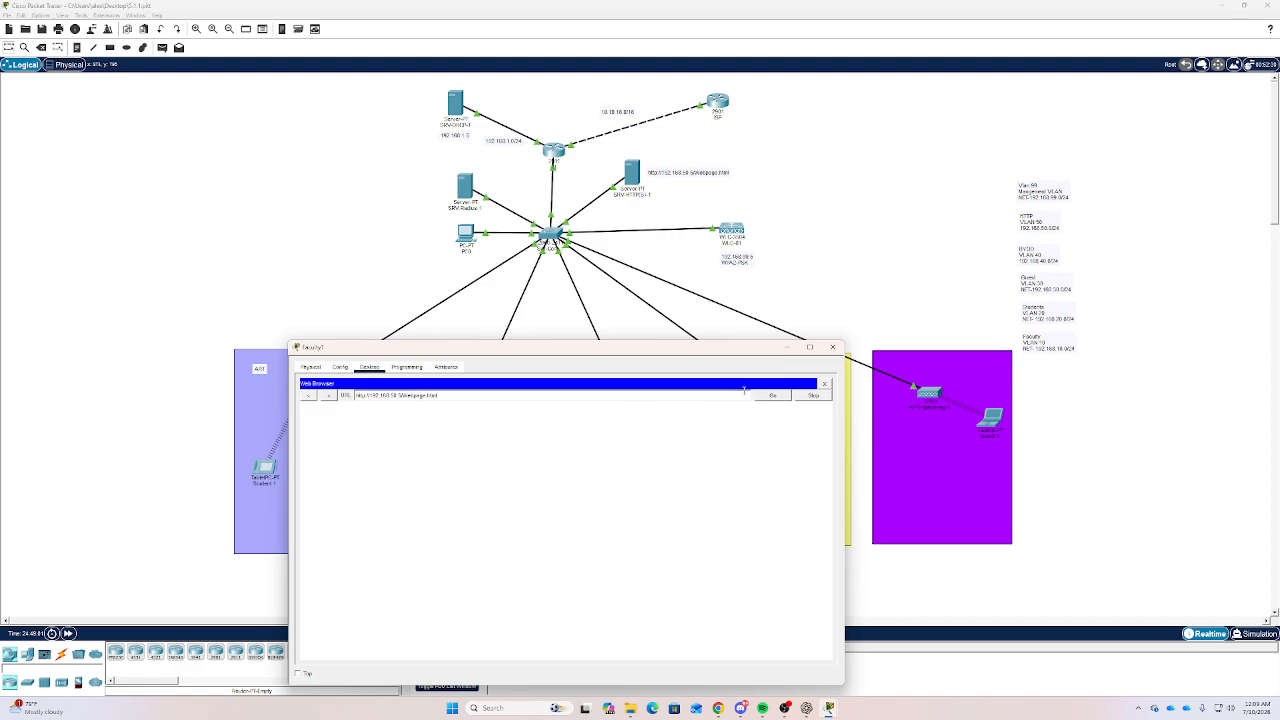
pyautogui.click(772, 395)
pyautogui.moveTo(718, 352); pyautogui.dragTo(483, 204)
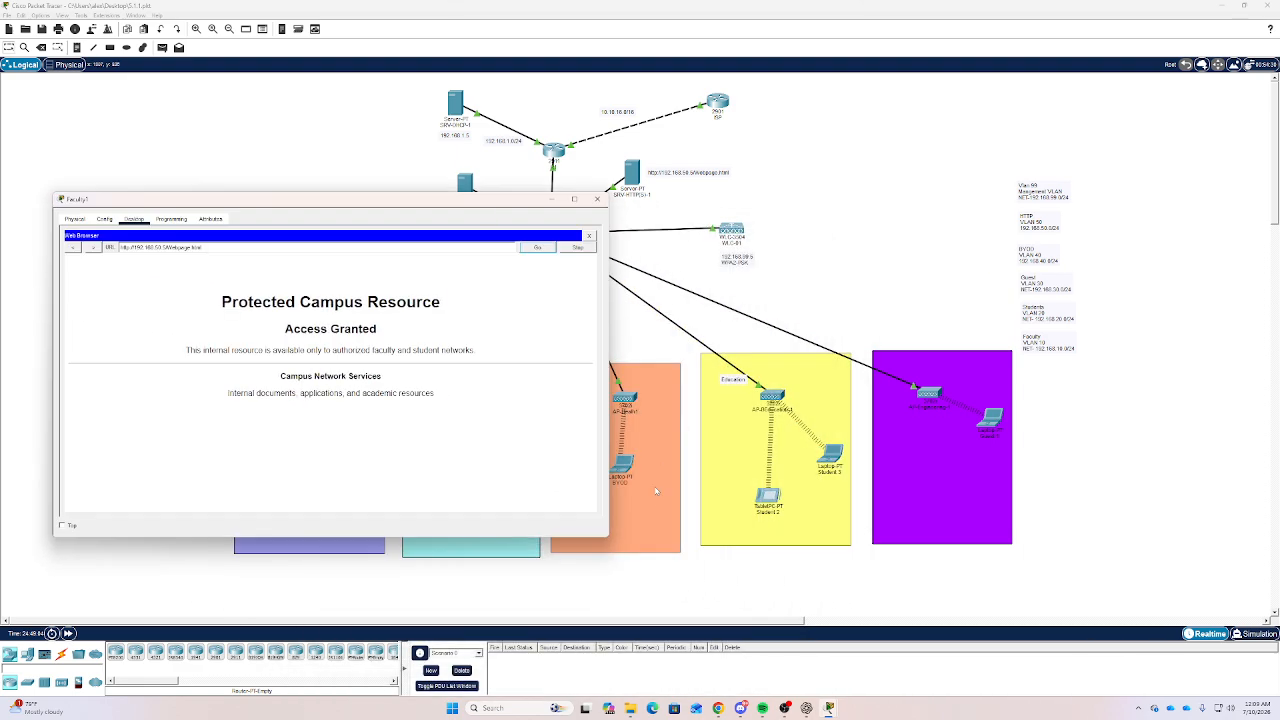
pyautogui.click(597, 199)
pyautogui.click(624, 467)
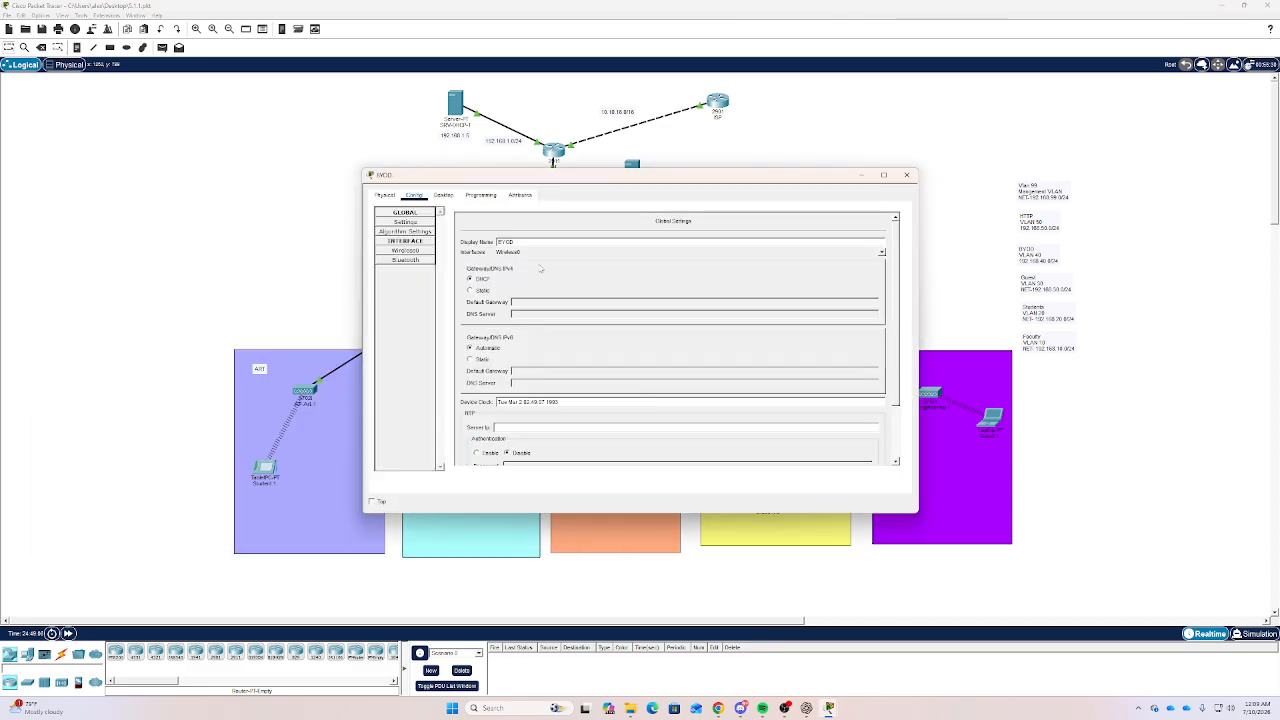
pyautogui.click(443, 195)
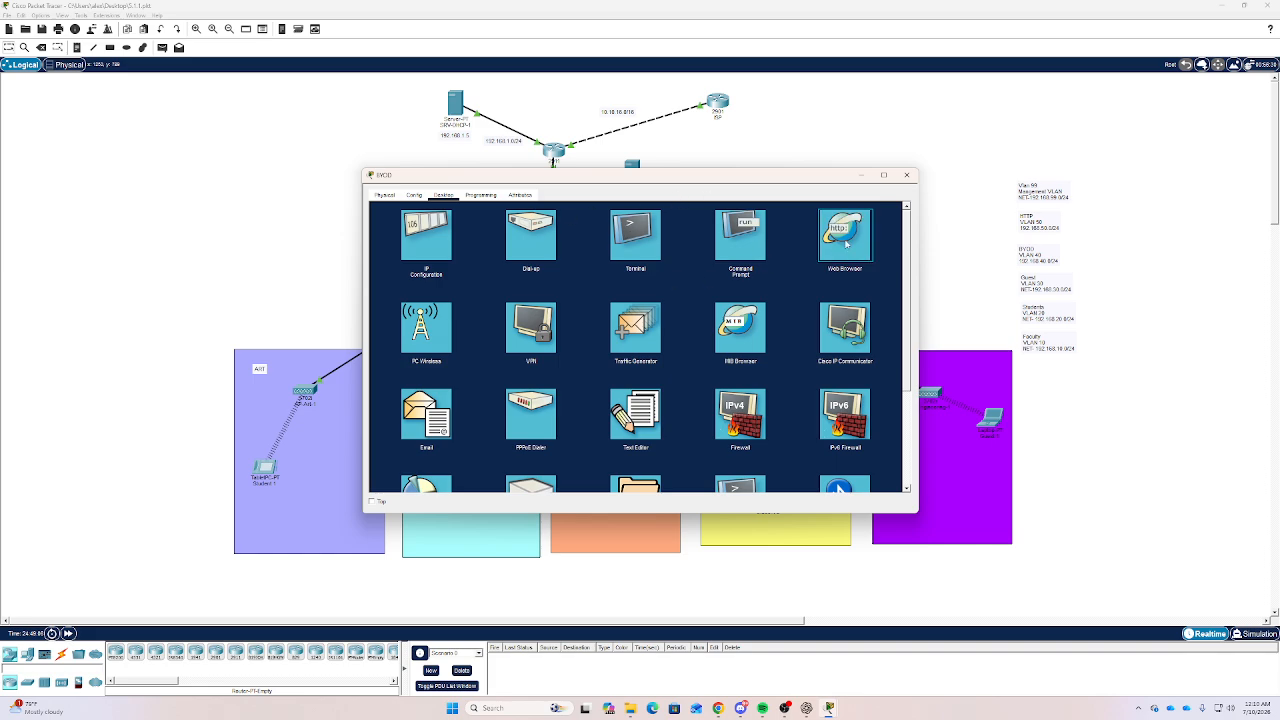
pyautogui.hotkey('alt', 'F4')
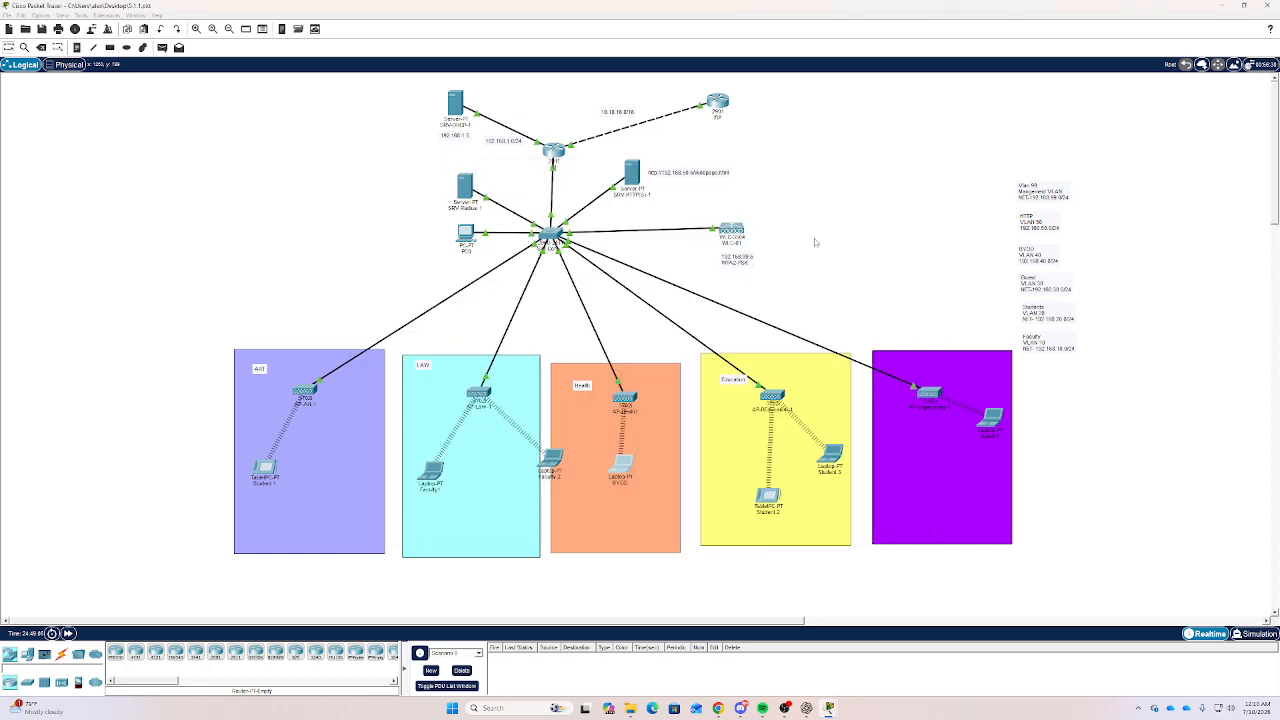
pyautogui.click(622, 467)
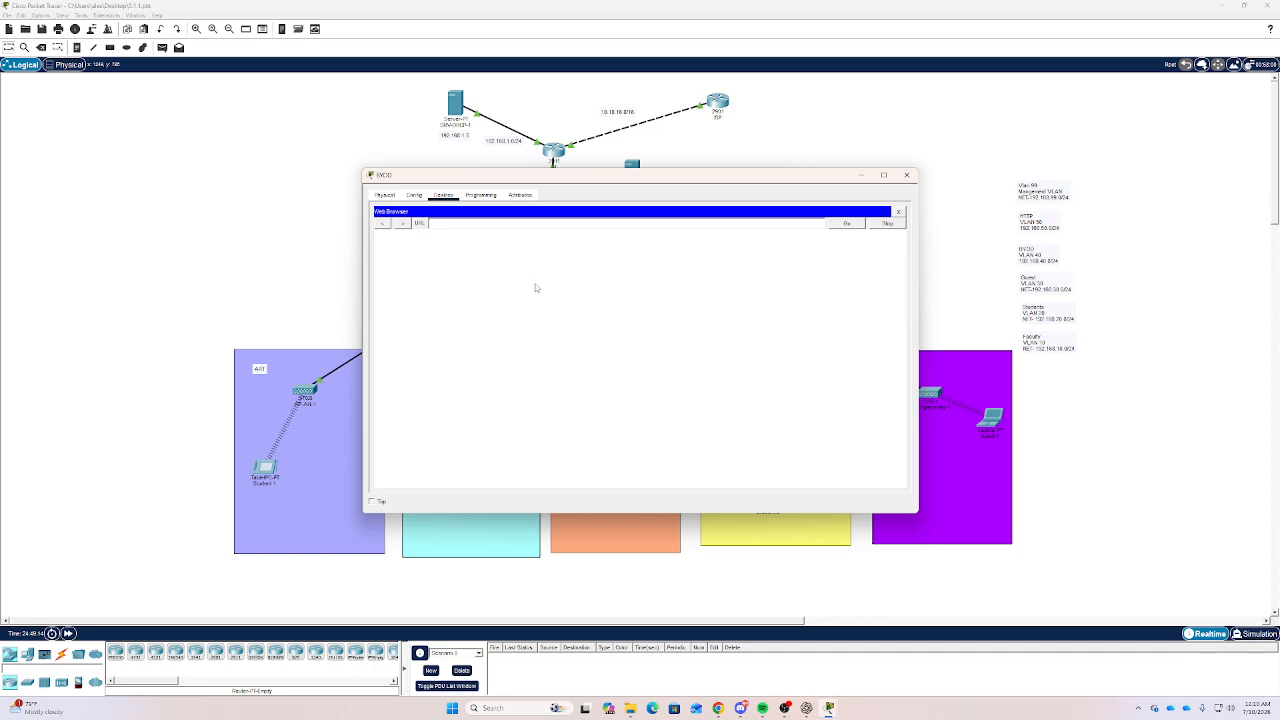
pyautogui.write('http://192.168.50.50/webpage.html')
pyautogui.click(842, 224)
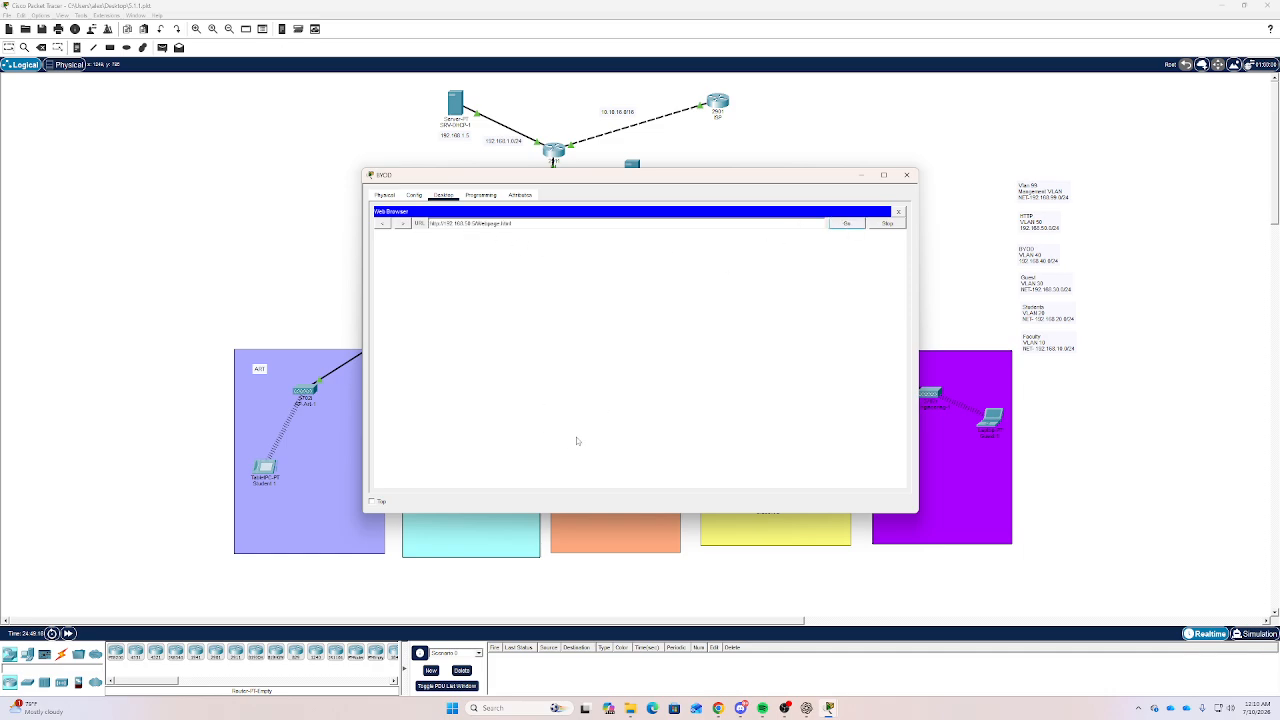